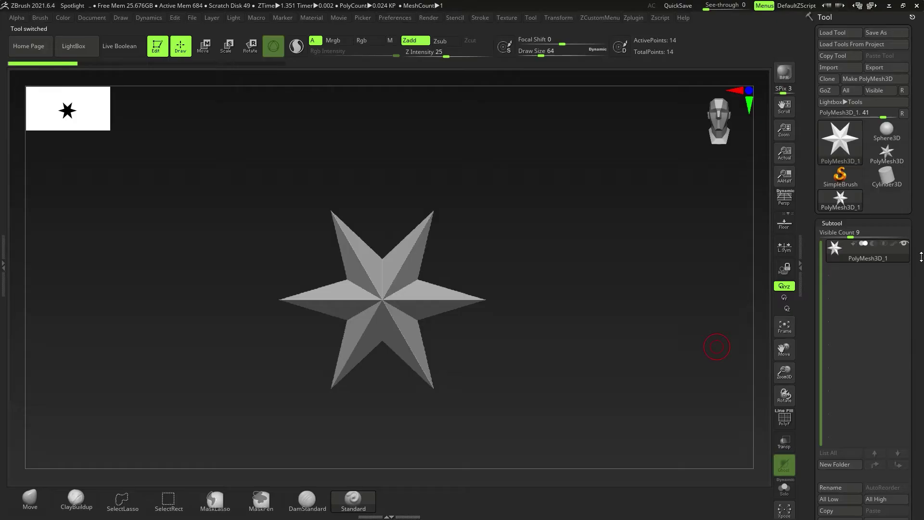
Initialize the star polymesh as a QCube.
scroll(869, 299, "down", 10)
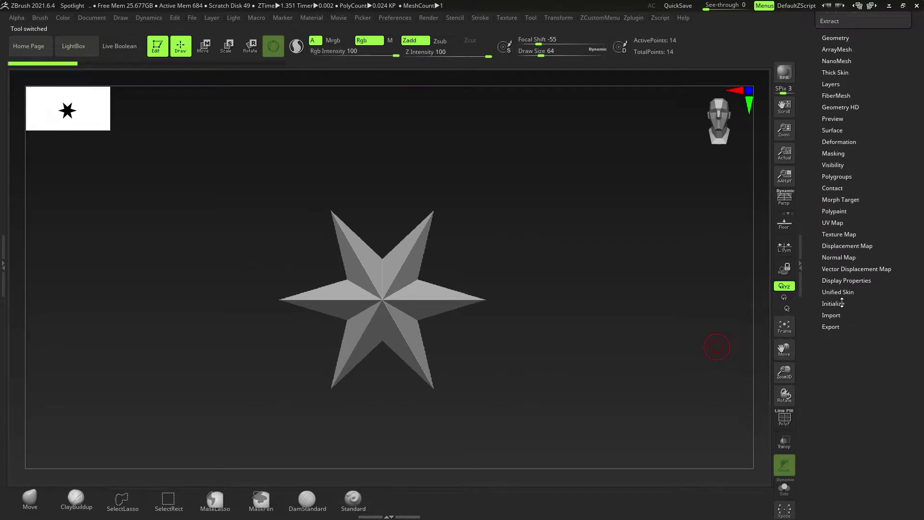
left_click(850, 304)
left_click(848, 213)
left_click(846, 213)
left_click(846, 213)
left_click(846, 213)
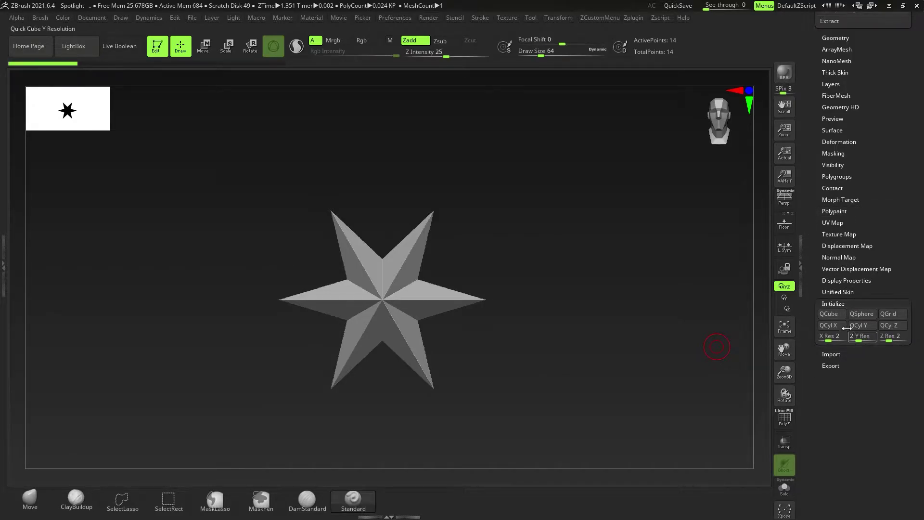
left_click(832, 314)
Show the polyframe on the cube and scale the cube thinner along its depth.
left_click_drag(401, 292, 439, 313)
key("shift+f")
mouse_move(449, 332)
right_mouse_down()
mouse_move(409, 329)
mouse_move(448, 325)
right_mouse_up()
key("shift+f")
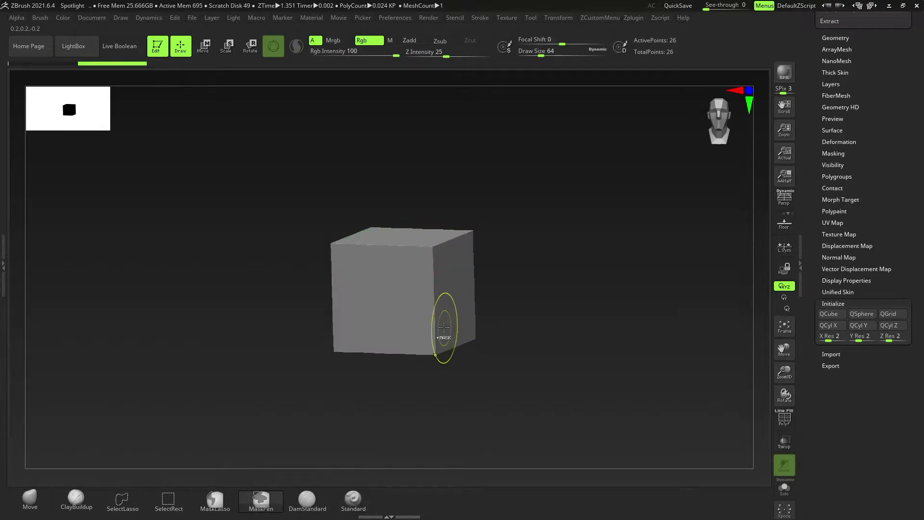
key("shift+f")
right_click_drag(448, 327, 427, 316)
right_click_drag(465, 292, 469, 341)
key("w")
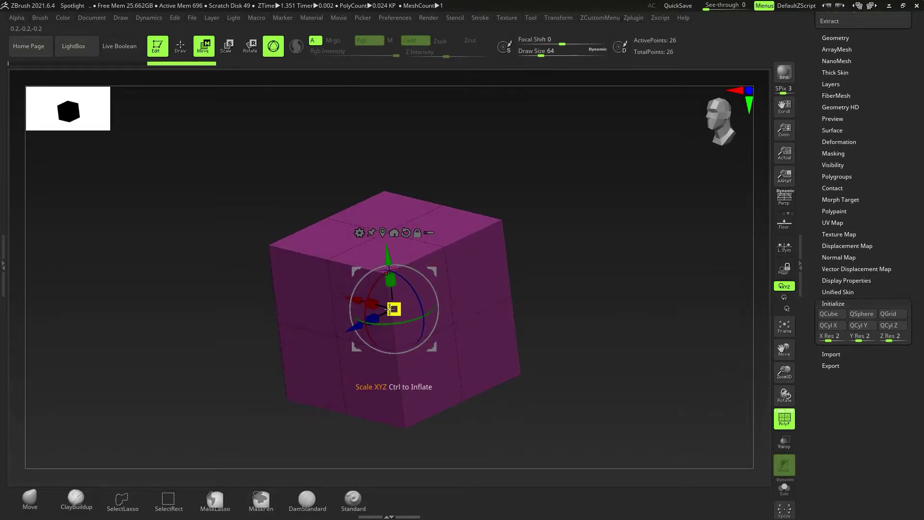
left_click_drag(377, 317, 450, 293)
mouse_move(450, 335)
right_mouse_down()
mouse_move(479, 304)
mouse_move(478, 311)
mouse_move(456, 300)
mouse_move(456, 338)
mouse_move(422, 357)
mouse_move(431, 337)
right_mouse_up()
key("q")
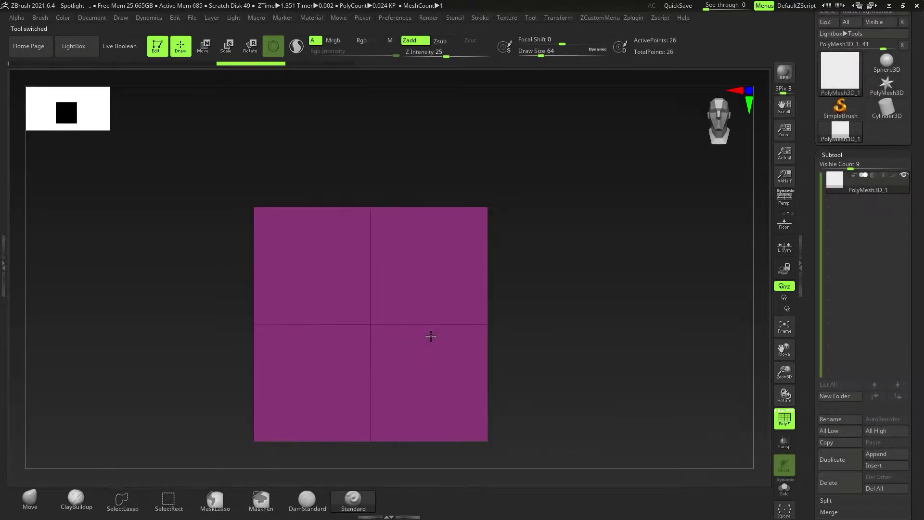
Scale the block to about 0.6 of its width and adjust its thickness along the depth axis.
key("w")
left_click_drag(340, 315, 395, 318)
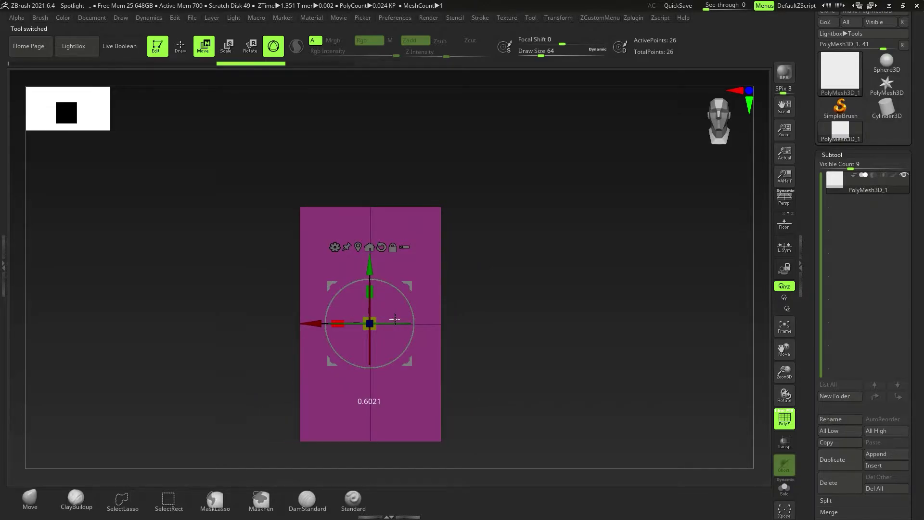
mouse_move(395, 319)
right_mouse_down()
mouse_move(384, 331)
mouse_move(390, 335)
right_mouse_up()
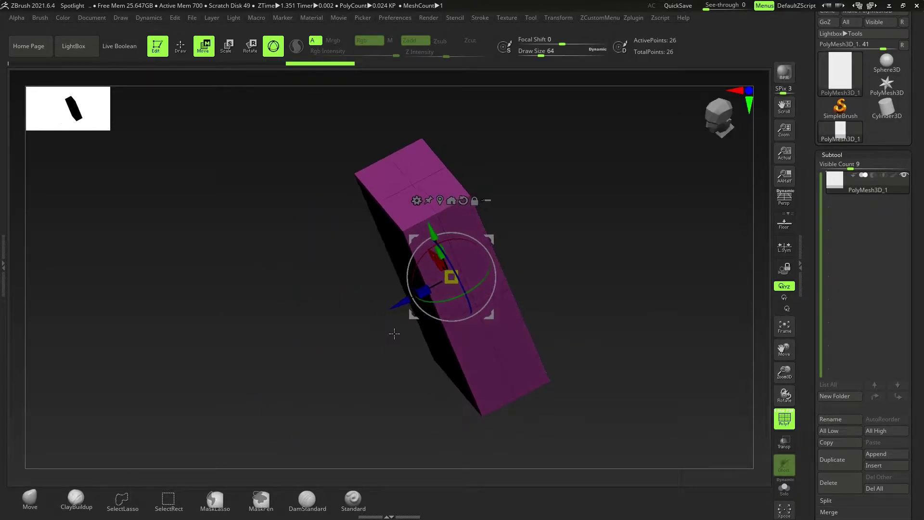
left_click_drag(427, 297, 437, 292)
right_click_drag(440, 295, 493, 313)
key("q")
mouse_move(448, 332)
right_mouse_down()
mouse_move(426, 352)
mouse_move(446, 330)
right_mouse_up()
right_click_drag(385, 189, 394, 226, "alt")
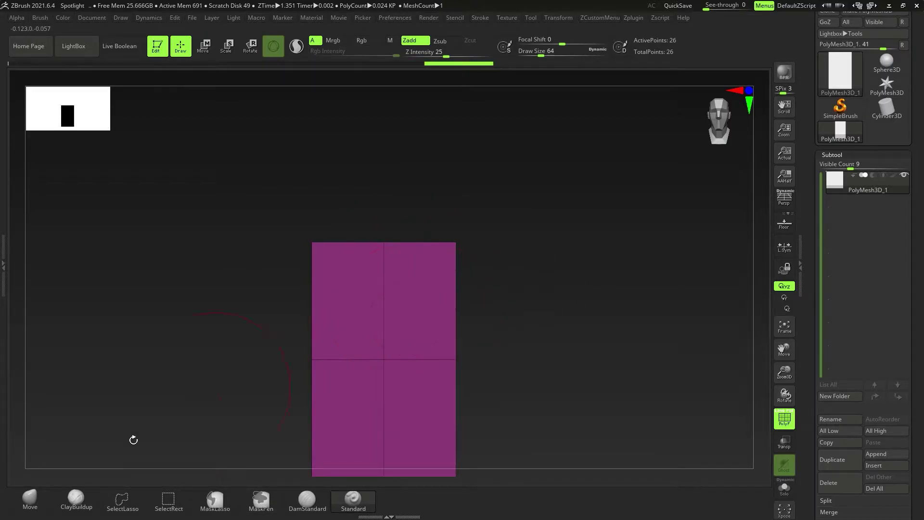
left_click(41, 500)
left_click_drag(457, 246, 459, 245)
key("ctrl+z")
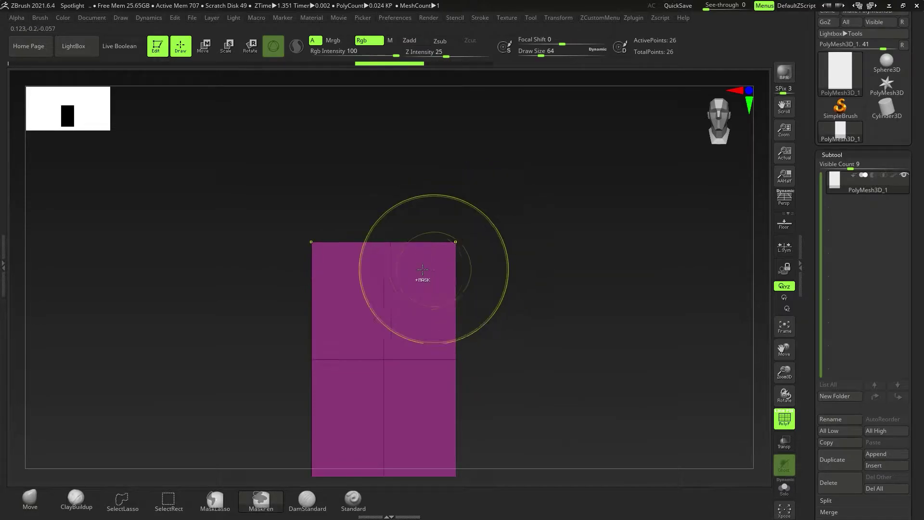
Isolate the centre points of the upper and lower ends with a mask and scale them vertically outward into shallow peaks.
left_click_drag(412, 229, 371, 259, "ctrl")
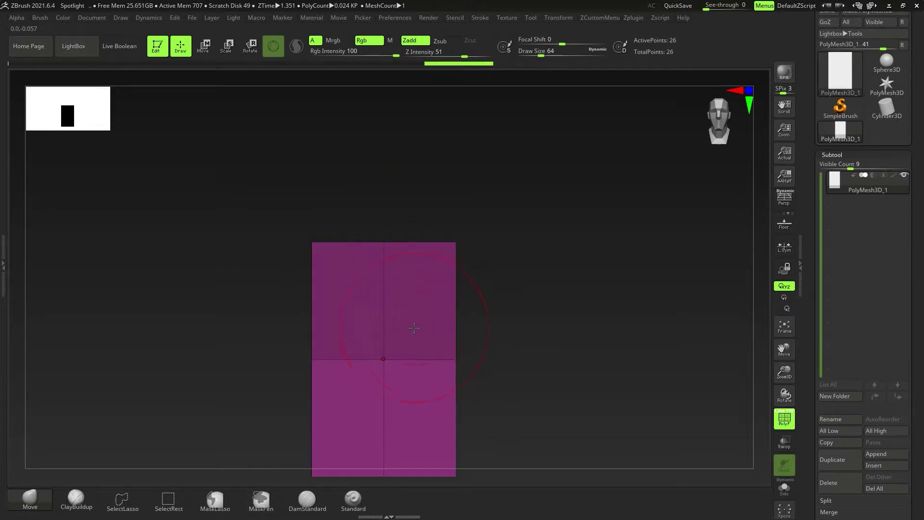
right_click_drag(407, 409, 411, 313, "alt")
left_click_drag(409, 415, 372, 357, "ctrl")
right_click_drag(435, 308, 432, 345, "alt")
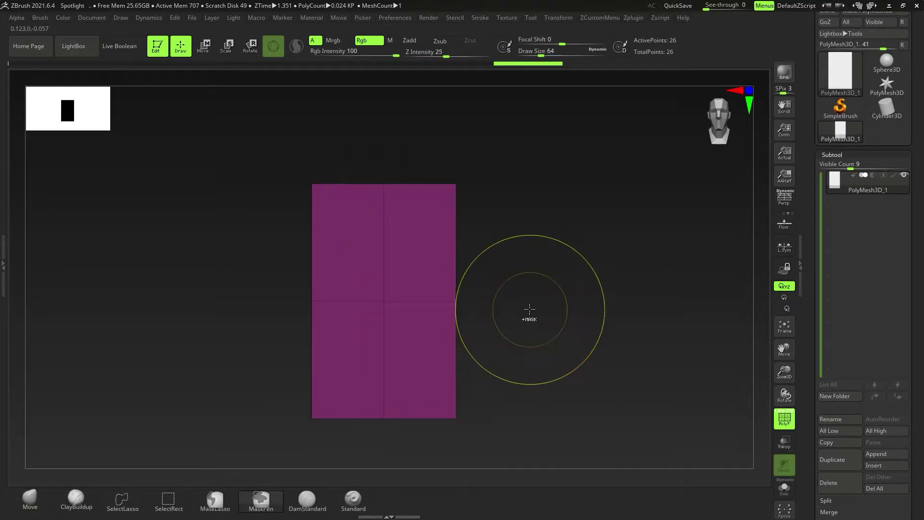
key("w")
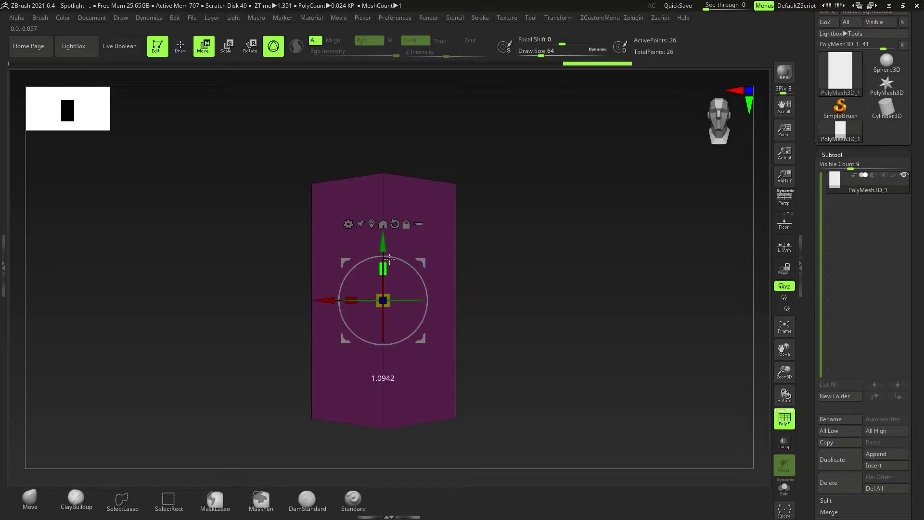
left_click_drag(389, 254, 389, 254)
Isolate the midpoints of the long sides with a mask, scale them slightly outward and clear the mask.
left_click_drag(484, 291, 445, 314, "ctrl")
left_click(464, 347, "ctrl")
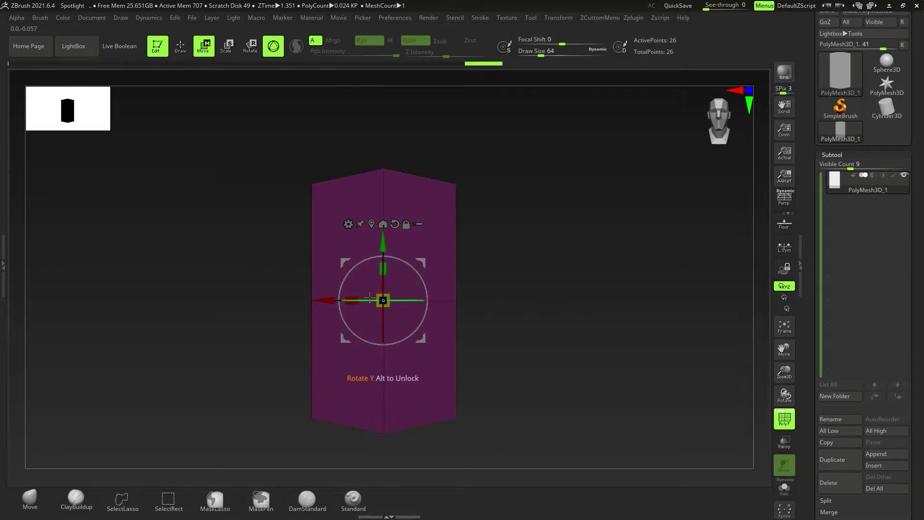
key("q")
mouse_move(464, 324)
left_mouse_down()
mouse_move(459, 305)
mouse_move(458, 324)
mouse_move(513, 329)
mouse_move(488, 343)
mouse_move(486, 314)
left_mouse_up()
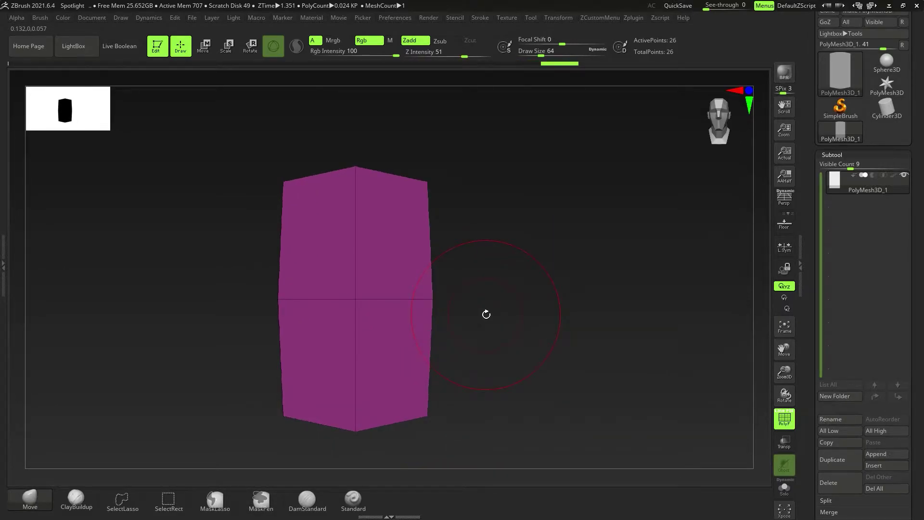
Choose the ZModeler brush for polygon editing.
key("space")
left_click(513, 434)
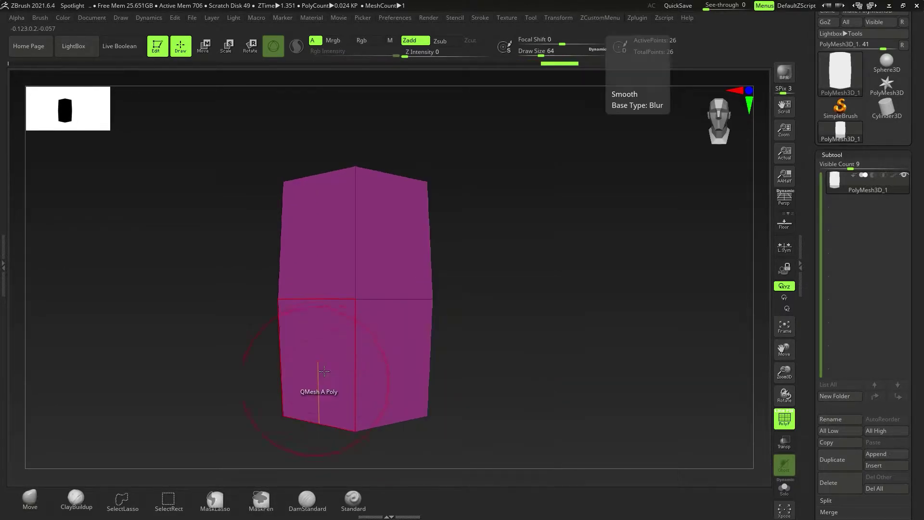
key("b")
key("z")
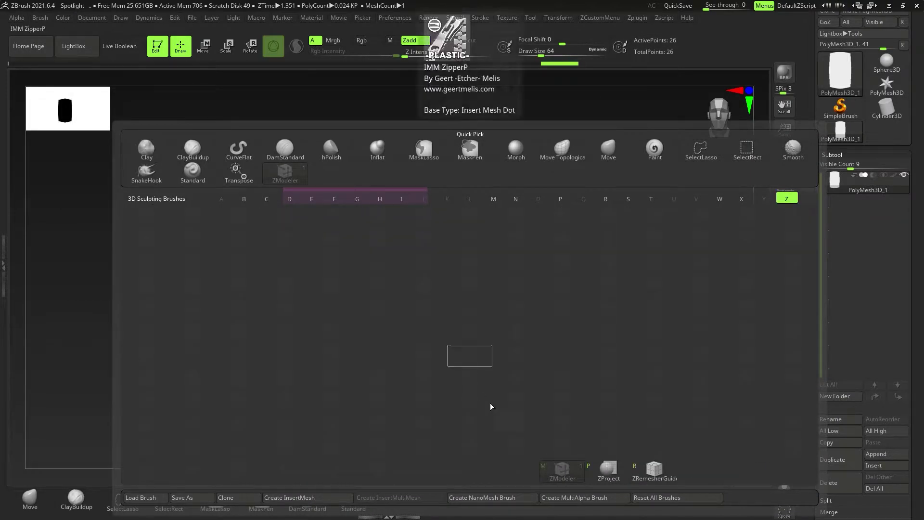
left_click(560, 468)
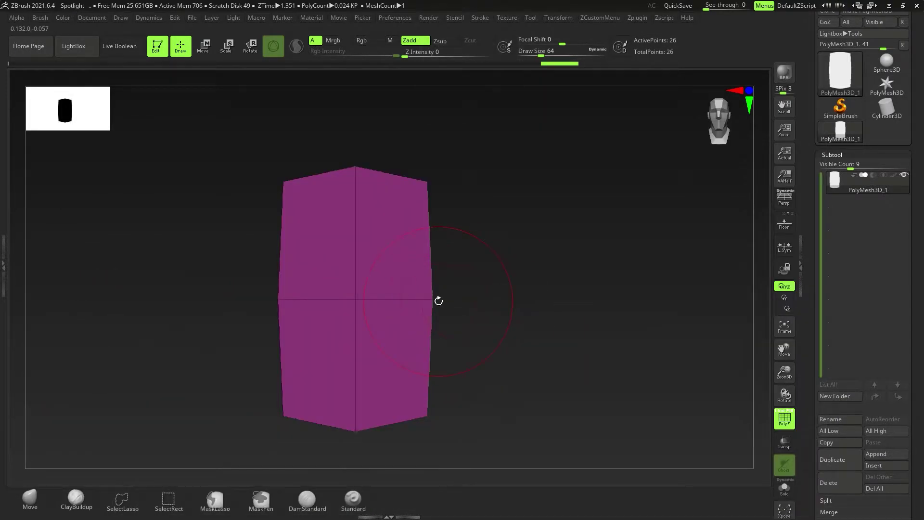
Mark all polygons of the block's front and back faces as a temporary polygroup.
left_click(389, 247, "alt")
left_click(389, 248, "alt")
left_click(409, 326, "alt")
right_click_drag(338, 314, 458, 306, "alt")
right_click_drag(458, 305, 391, 301)
mouse_move(437, 262)
left_mouse_down("alt")
mouse_move(435, 293)
mouse_move(465, 327)
left_mouse_up("alt")
mouse_move(474, 328)
right_mouse_down()
mouse_move(479, 315)
mouse_move(547, 308)
right_mouse_up()
left_click_drag(548, 308, 557, 303)
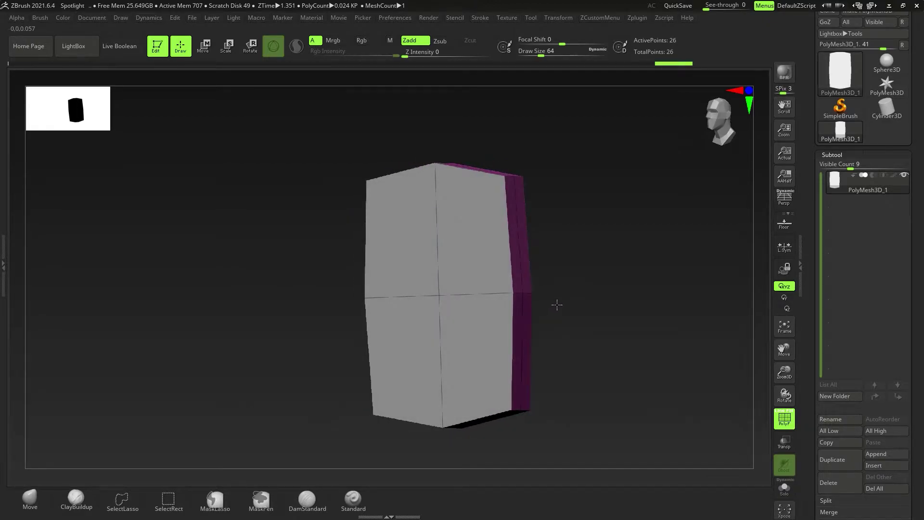
Inset the front and back faces with the ZModeler Inset action targeting Polygroup All, leaving a wide border.
key("space")
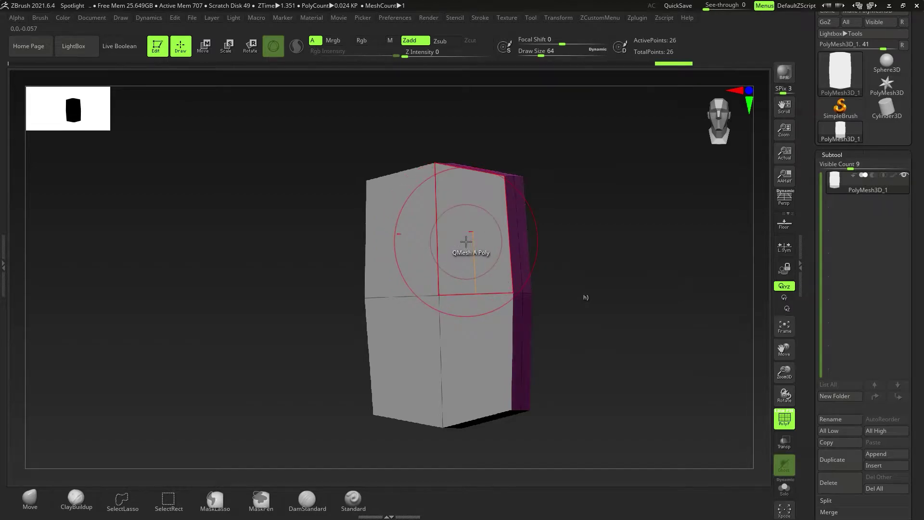
key("space")
left_click(434, 151)
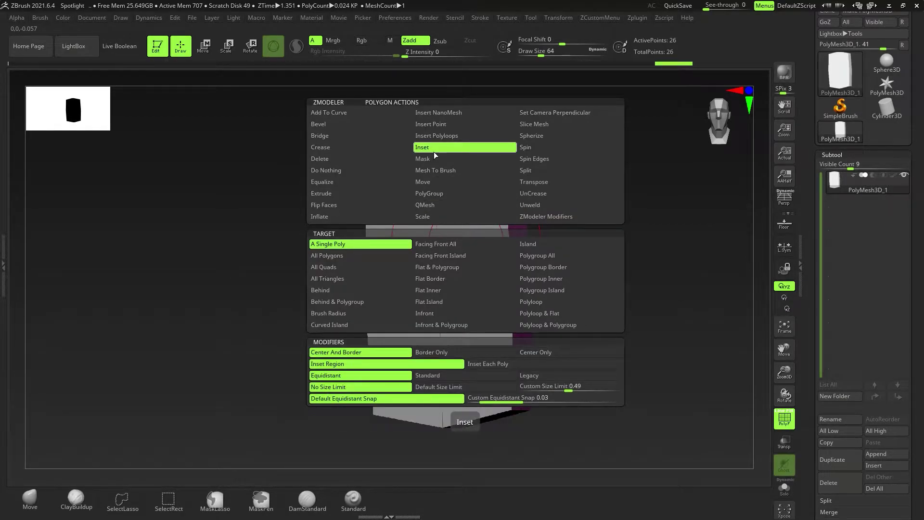
left_click(543, 256)
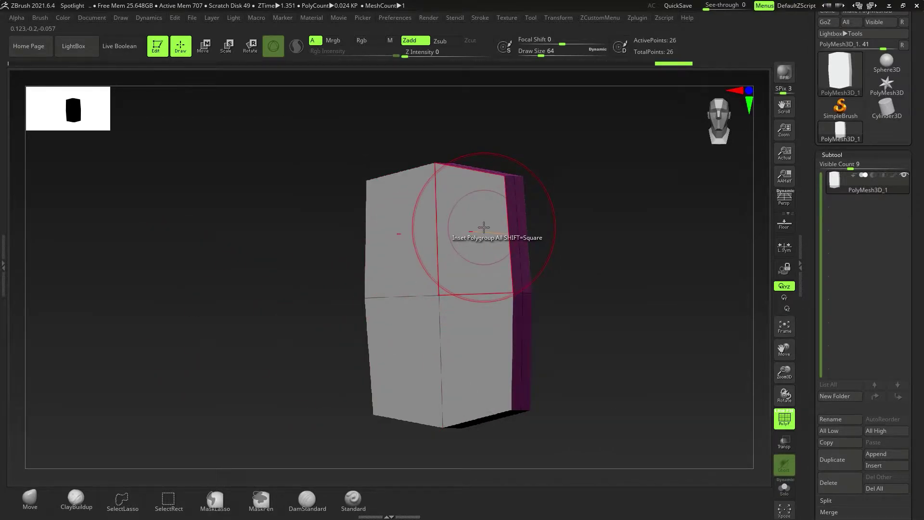
left_click_drag(482, 230, 453, 253)
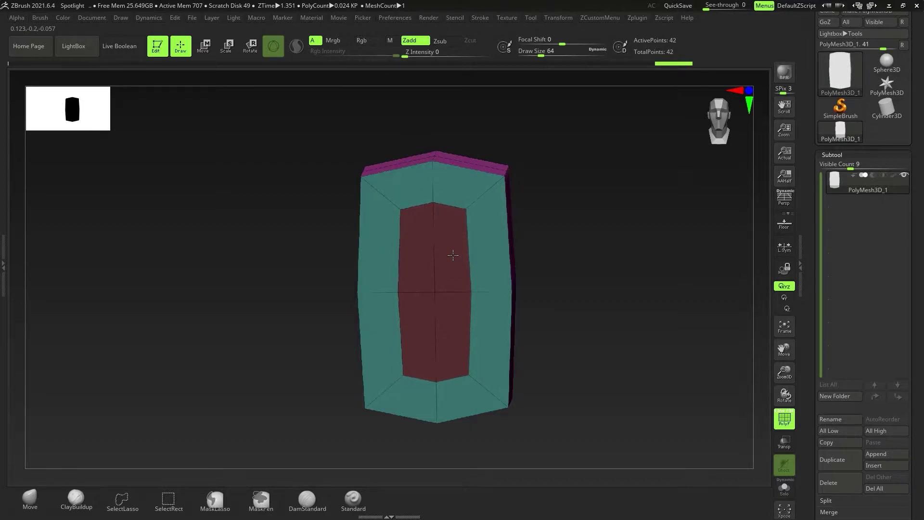
Push the inner polygroup through the block with QMesh on Polygroup All to cut a central opening.
left_click_drag(585, 308, 401, 324)
key("space")
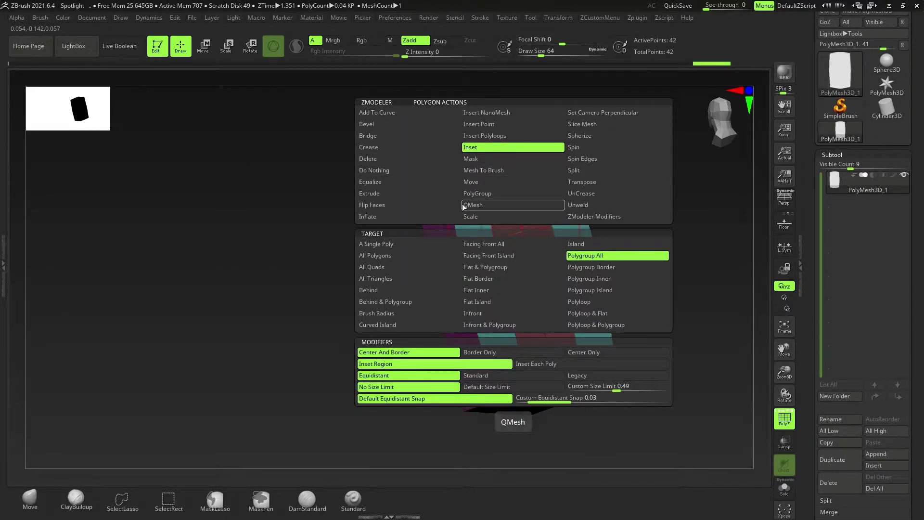
left_click(476, 194)
left_click(475, 205)
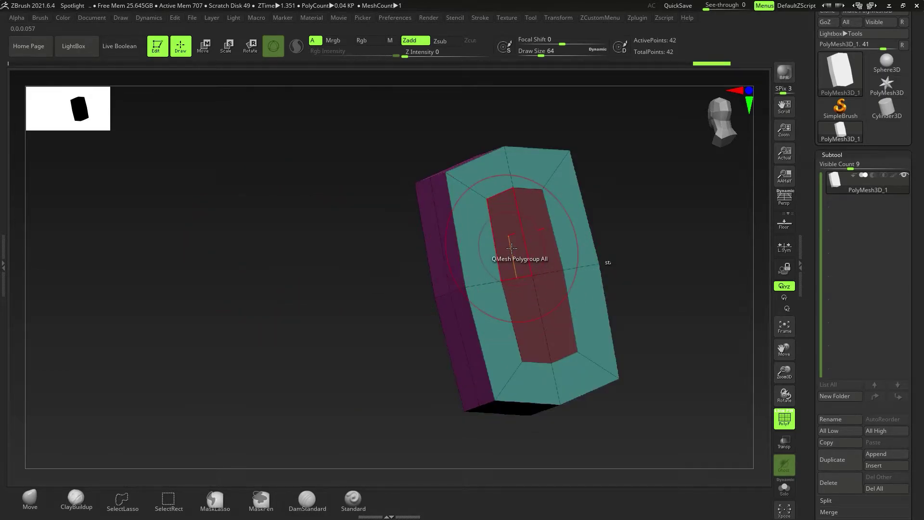
left_click_drag(504, 248, 422, 254)
right_click_drag(471, 291, 484, 277)
right_click_drag(448, 243, 487, 288, "alt")
left_click_drag(487, 288, 460, 294)
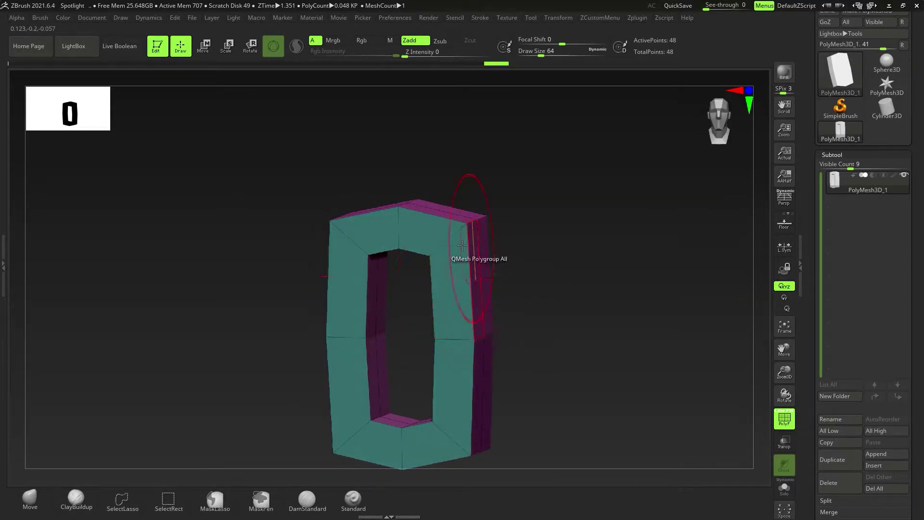
Preview the frame's smoothed shape from several angles with Dynamic Subdiv, always allowing its auto-activation, and switch the preview off.
mouse_move(481, 254)
right_mouse_down("ctrl")
mouse_move(495, 255)
mouse_move(475, 257)
right_mouse_up("ctrl")
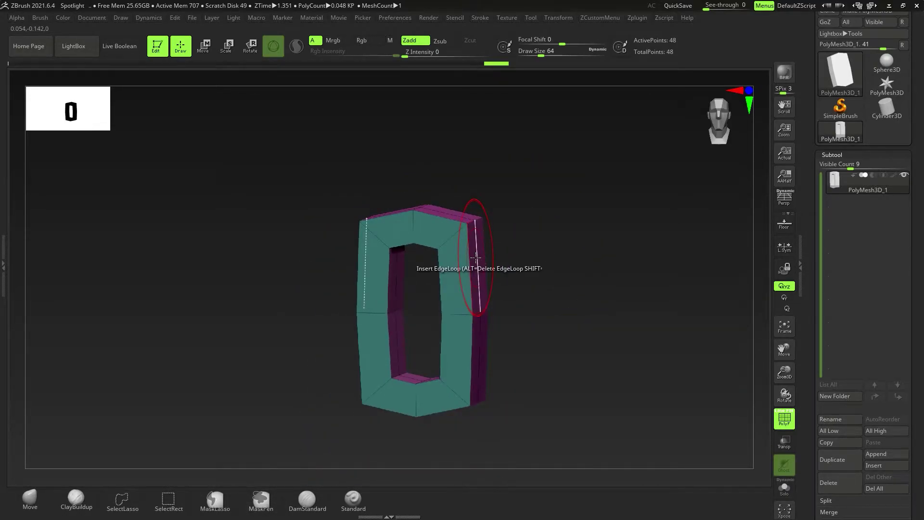
key("d")
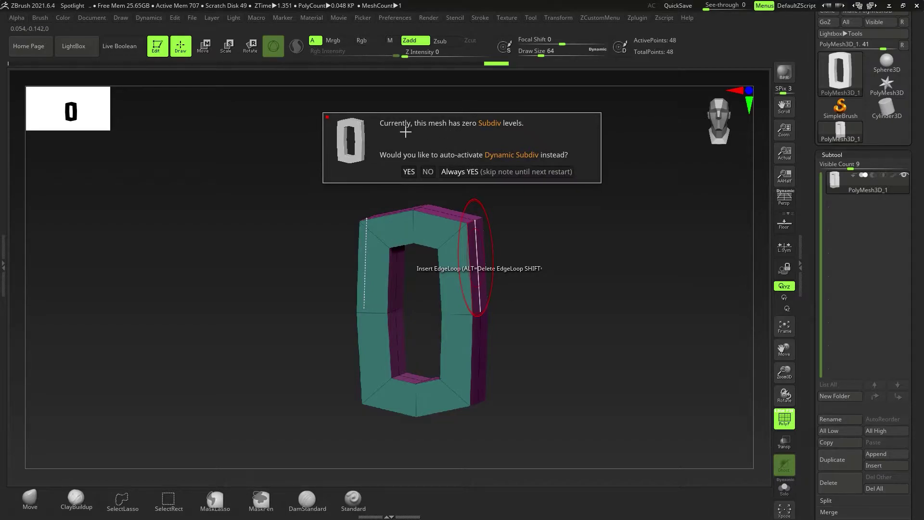
left_click(465, 173)
mouse_move(464, 271)
right_mouse_down()
mouse_move(448, 273)
mouse_move(477, 276)
right_mouse_up()
left_click_drag(477, 275, 443, 281)
right_click_drag(443, 282, 475, 295)
key("shift+d")
Bevel the diagonal corner edges of the frame narrowly with the ZModeler Bevel edge action.
key("space")
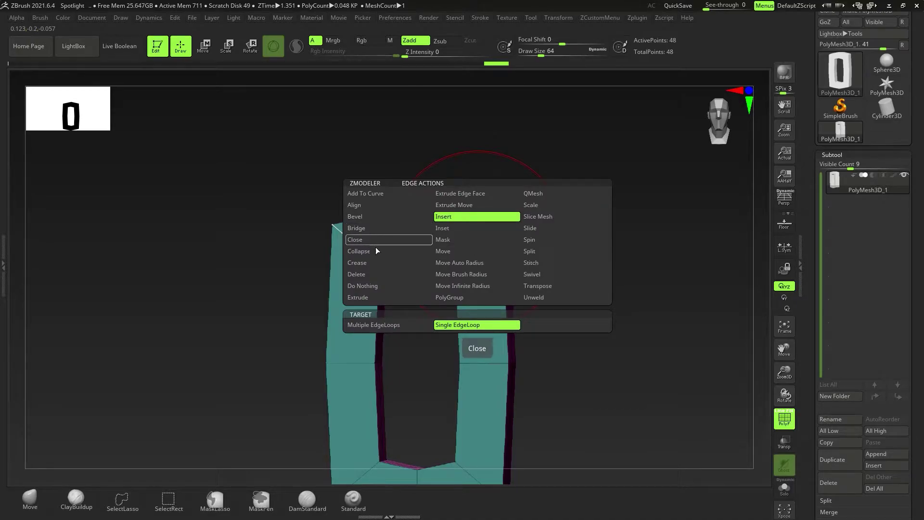
left_click(371, 219)
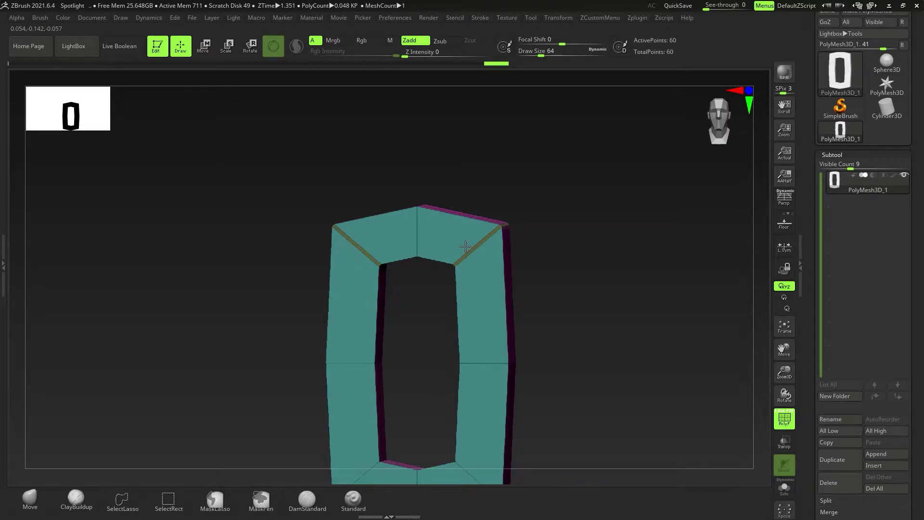
right_click_drag(520, 379, 489, 278, "shift")
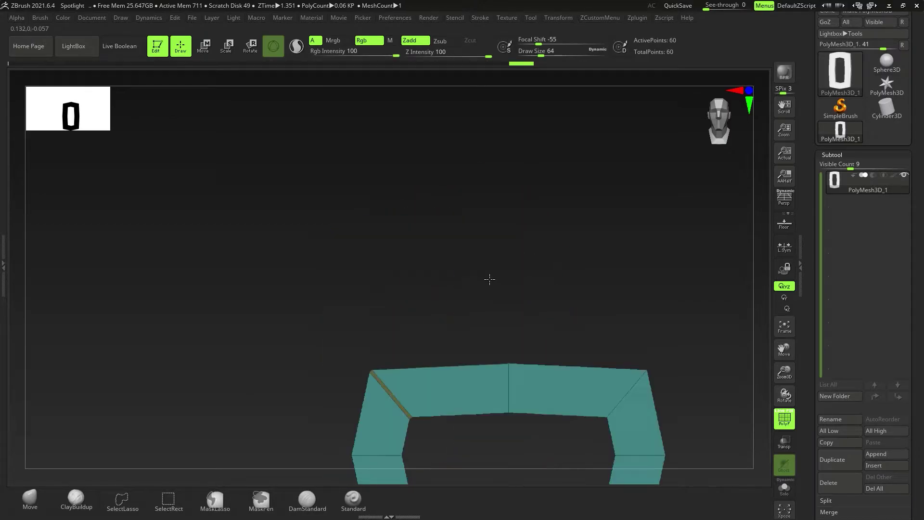
right_click_drag(514, 376, 436, 276, "alt")
left_click_drag(546, 304, 516, 278)
left_click(744, 93)
Preview the beveled frame with Dynamic Subdiv, hide the polyframe and inspect the corners.
key("d")
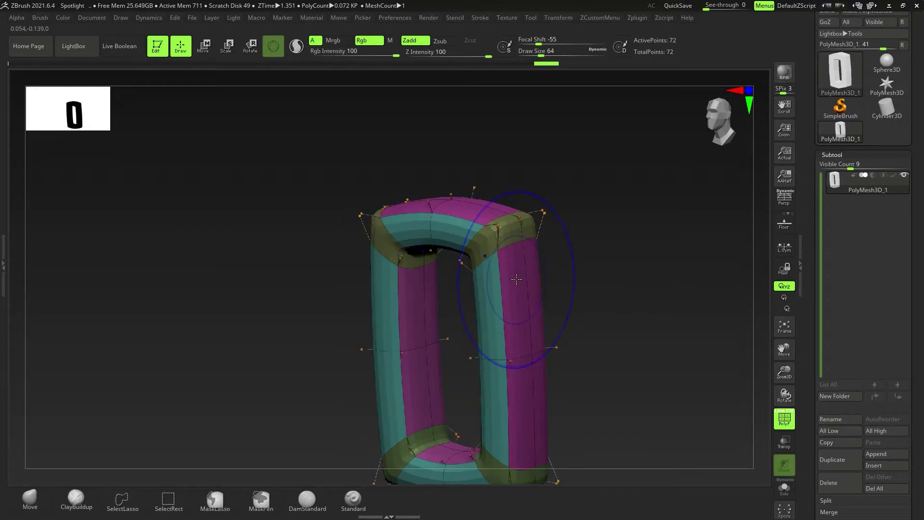
key("shift+f")
right_click_drag(519, 281, 496, 247, "shift")
right_click_drag(496, 246, 420, 286)
left_click_drag(419, 286, 444, 277)
mouse_move(444, 277)
right_mouse_down()
mouse_move(472, 273)
mouse_move(454, 261)
mouse_move(457, 224)
right_mouse_up()
right_click_drag(457, 224, 465, 244, "alt")
left_click_drag(466, 244, 487, 255)
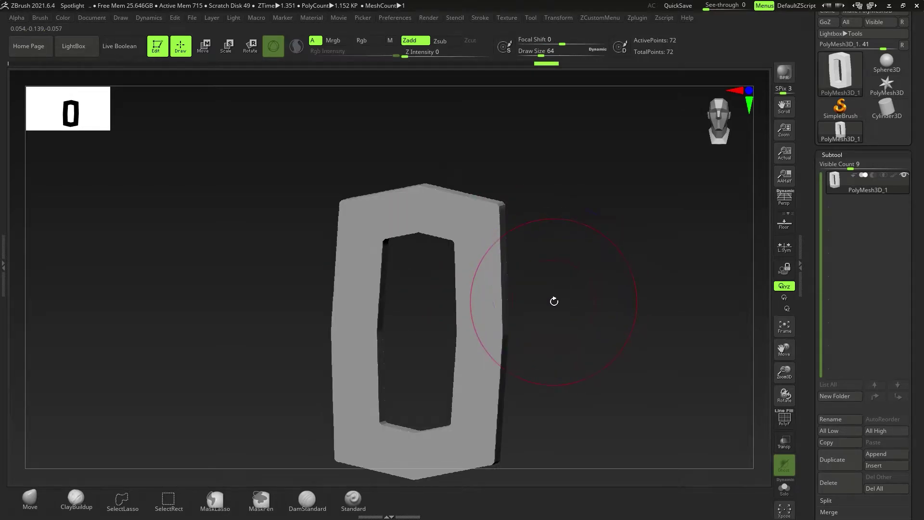
Divide the frame mesh twice and undo the last division to keep subdivision level 2.
key("ctrl")
key("ctrl+d")
left_click_drag(501, 317, 486, 278)
key("ctrl+d")
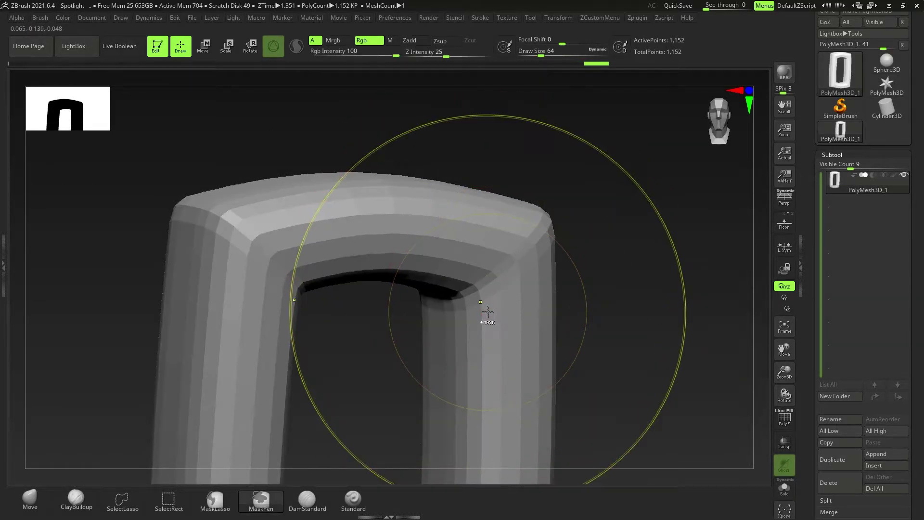
key("ctrl+z")
right_click_drag(484, 313, 412, 295, "ctrl")
Delete the lower subdivision level of the frame mesh in its geometry settings.
scroll(907, 259, "down", 5)
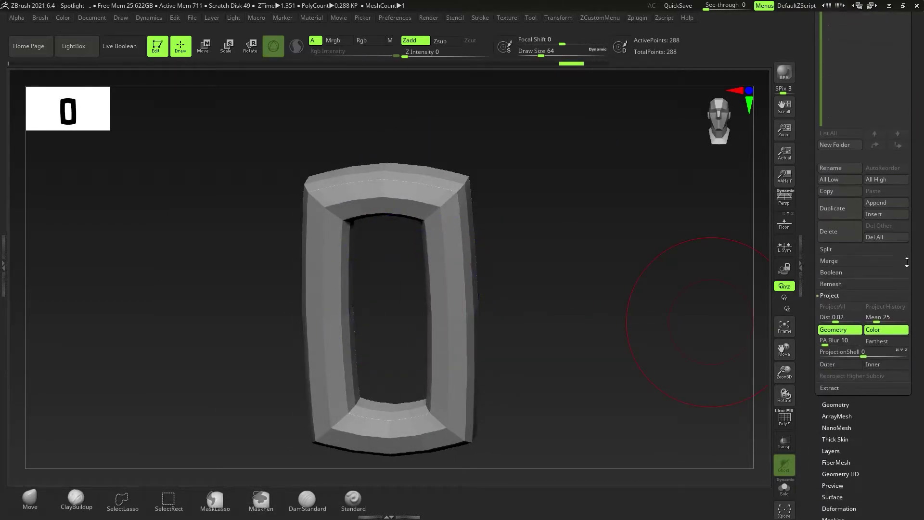
left_click(837, 382)
scroll(835, 371, "down", 1)
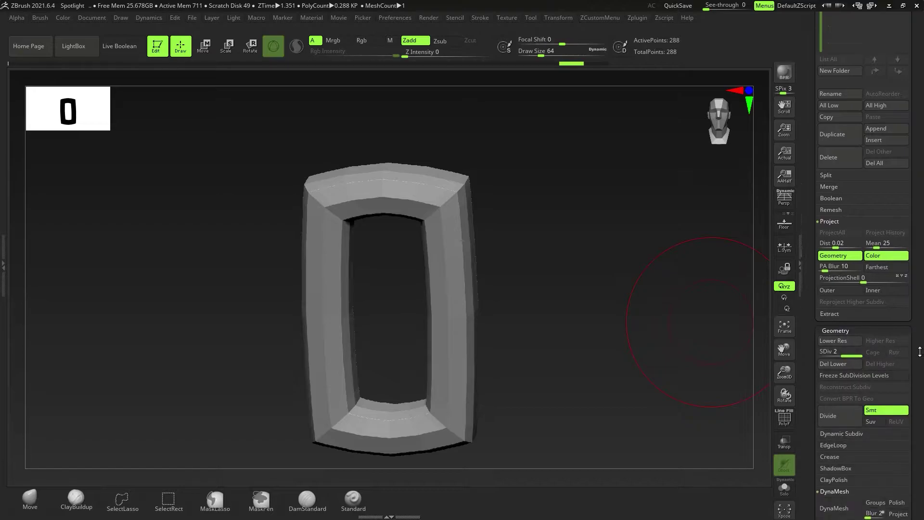
left_click(836, 364)
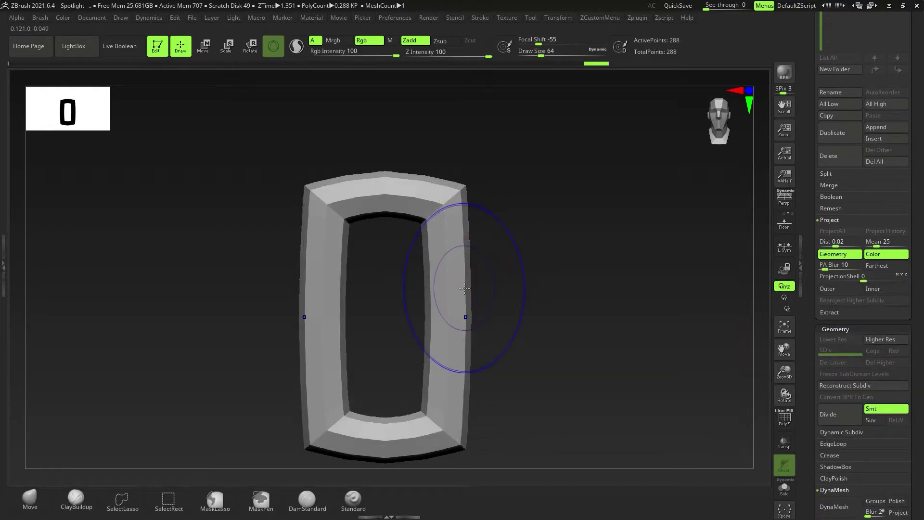
Show the polyframe and assign the whole frame to a single polygroup.
key("shift+f")
key("ctrl+w")
key("ctrl+w")
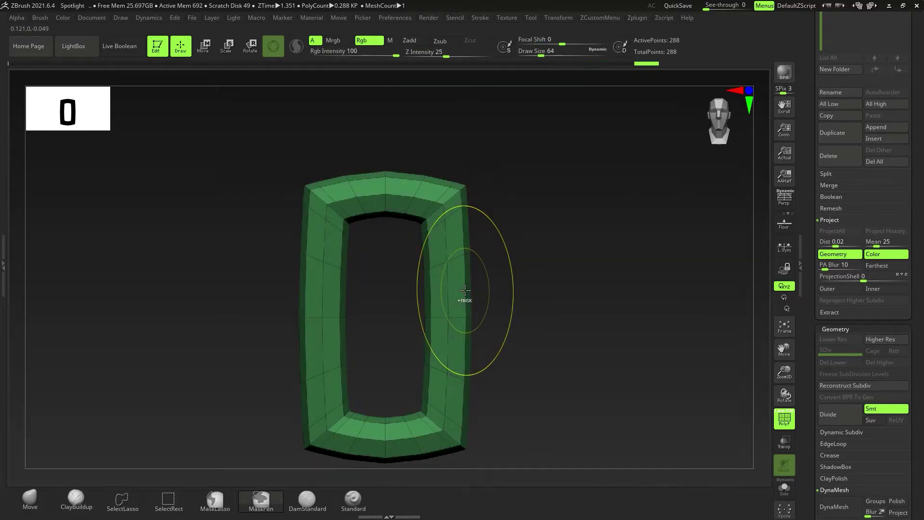
right_click_drag(469, 334, 403, 337, "ctrl")
right_click_drag(514, 381, 467, 348, "alt")
right_click_drag(441, 320, 441, 324, "ctrl")
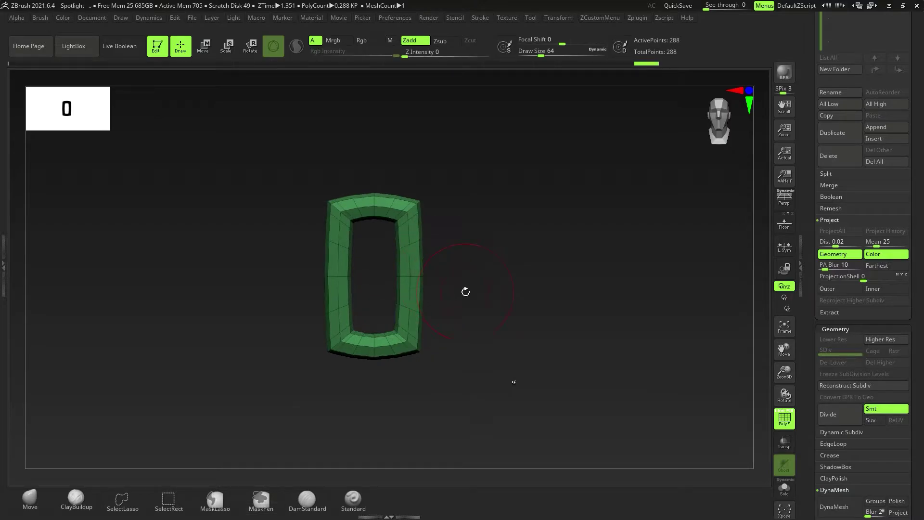
Duplicate the link straight down with the gizmo and rotate the copy a quarter turn about its vertical axis so the links interlock.
key("w")
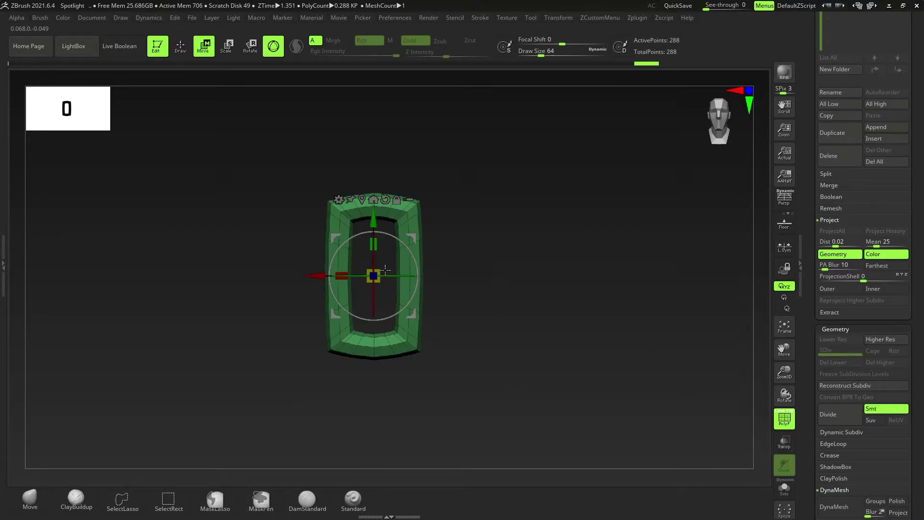
left_click_drag(378, 267, 373, 266)
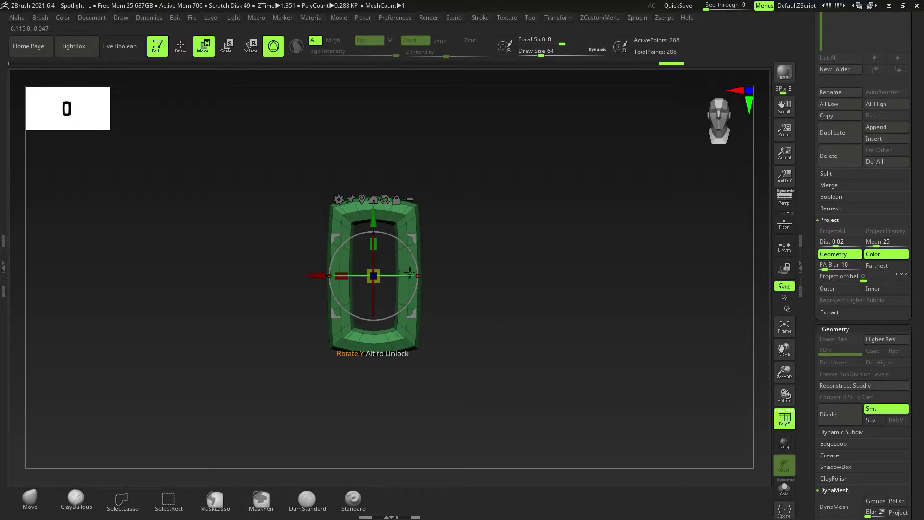
left_click_drag(374, 221, 376, 326, "ctrl")
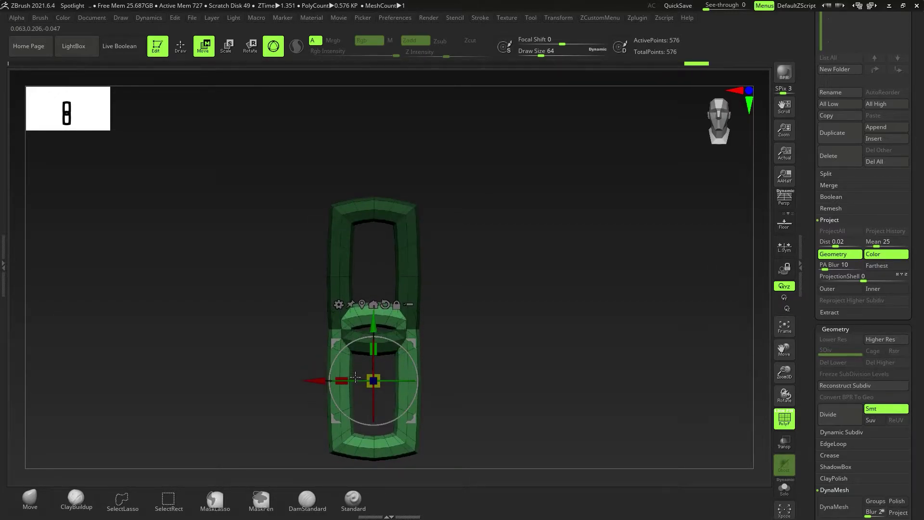
left_click_drag(356, 380, 423, 353)
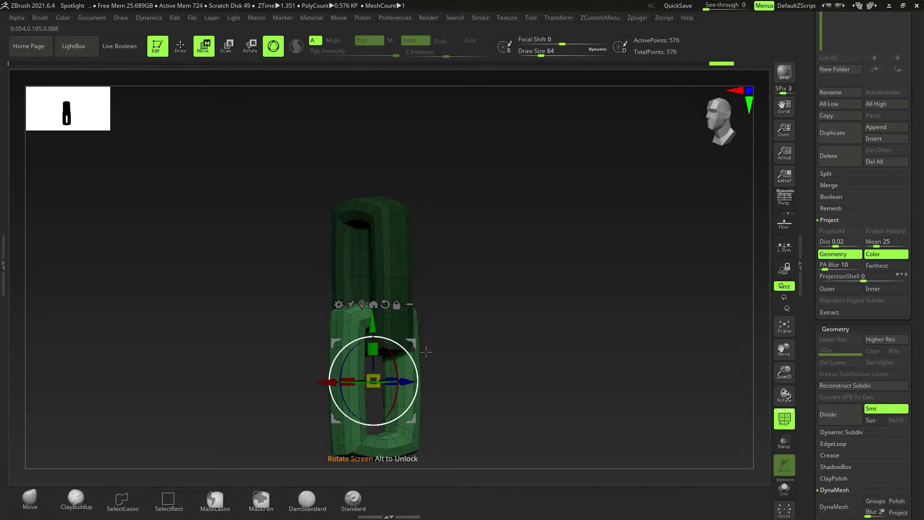
left_click_drag(418, 320, 439, 293)
left_click_drag(406, 294, 430, 268, "alt")
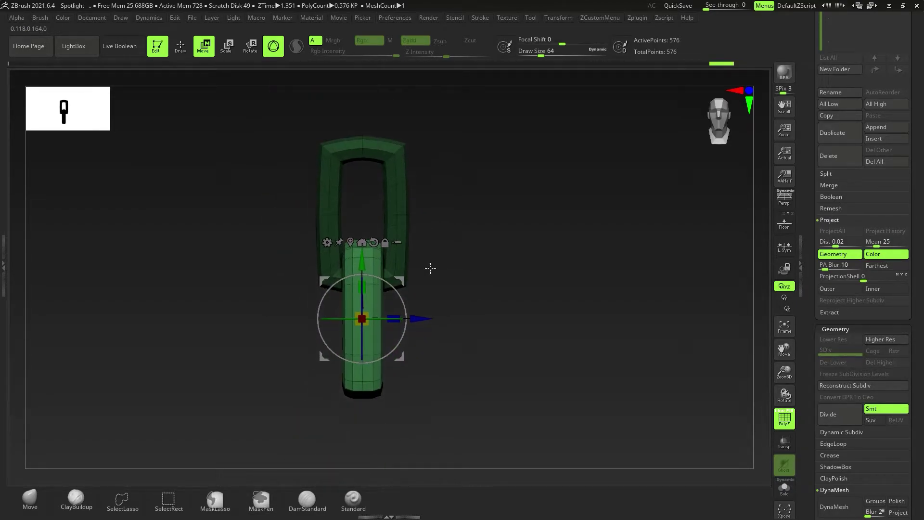
Create a polygroup from the masked upper link, and undo a trial duplication of both links.
key("ctrl+w")
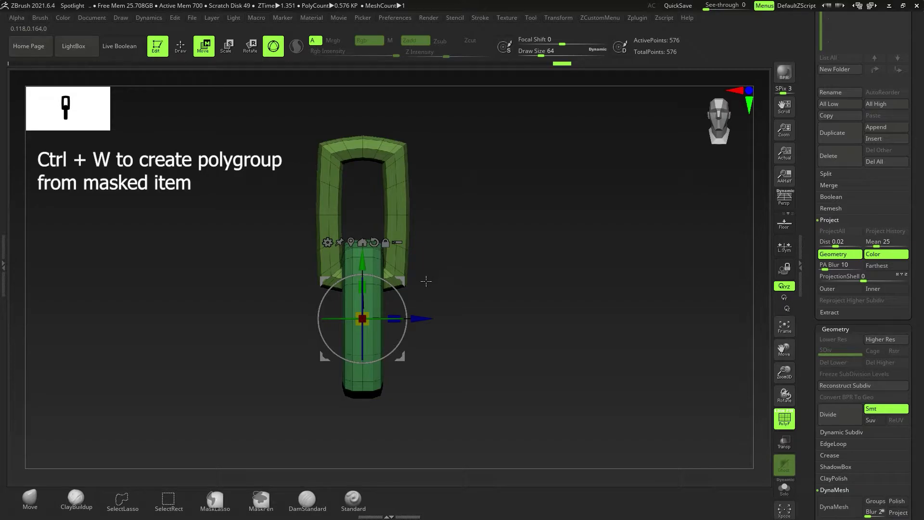
left_click_drag(362, 264, 366, 314, "ctrl")
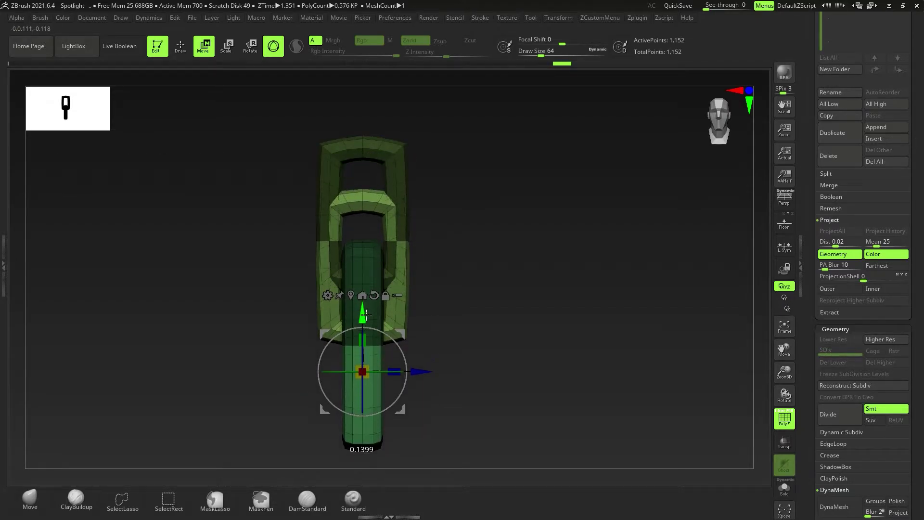
key("ctrl+z")
Isolate the lower link, restore full visibility and mask the upper link so only the lower one stays editable.
left_click_drag(458, 367, 285, 416, "ctrl")
left_click_drag(441, 413, 297, 355, "ctrl+shift")
key("ctrl+shift+a")
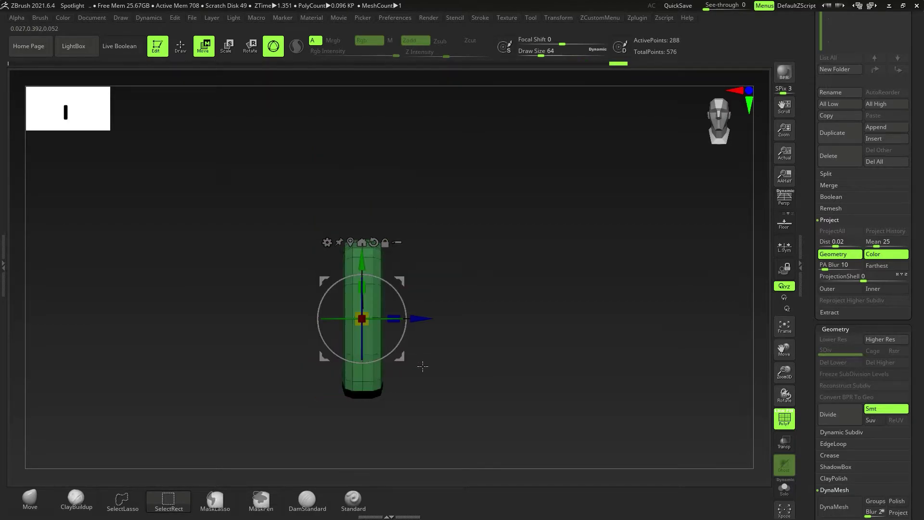
left_click(464, 365, "ctrl+shift")
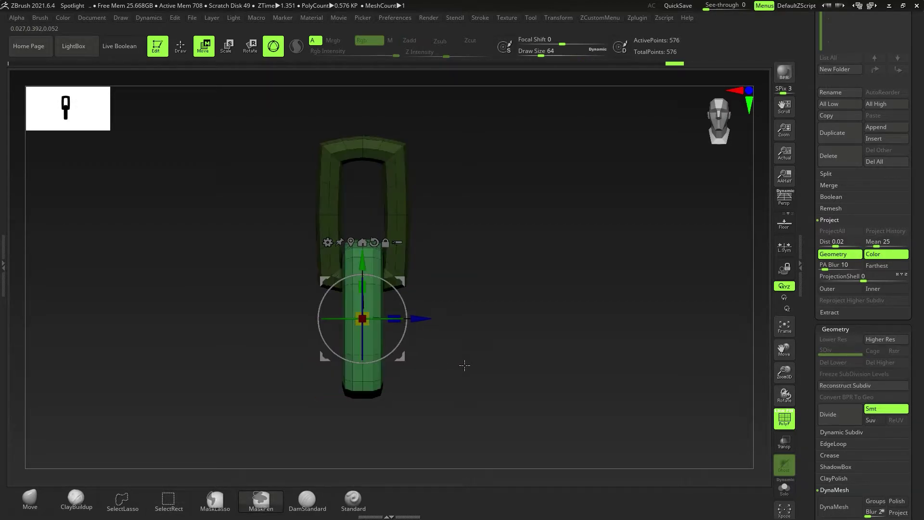
Duplicate the lower link downward, rotate the copy a quarter turn about its vertical axis and adjust its height to interlock.
left_click_drag(364, 263, 364, 344, "ctrl")
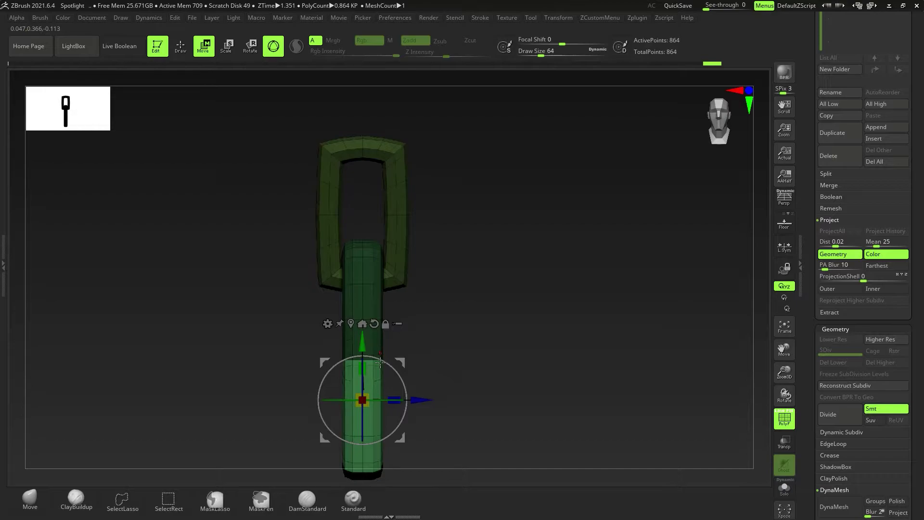
left_click_drag(382, 399, 331, 405)
right_click_drag(505, 404, 462, 371)
left_click_drag(371, 318, 373, 355)
key("q")
mouse_move(472, 308)
right_mouse_down()
mouse_move(435, 320)
mouse_move(372, 319)
right_mouse_up()
Isolate the middle link, show all links again and mask the top and bottom links.
mouse_move(407, 294)
right_mouse_down("alt")
mouse_move(411, 357)
mouse_move(395, 276)
right_mouse_up("alt")
right_click_drag(395, 277, 405, 288, "ctrl")
left_click_drag(400, 251, 292, 278, "ctrl+shift")
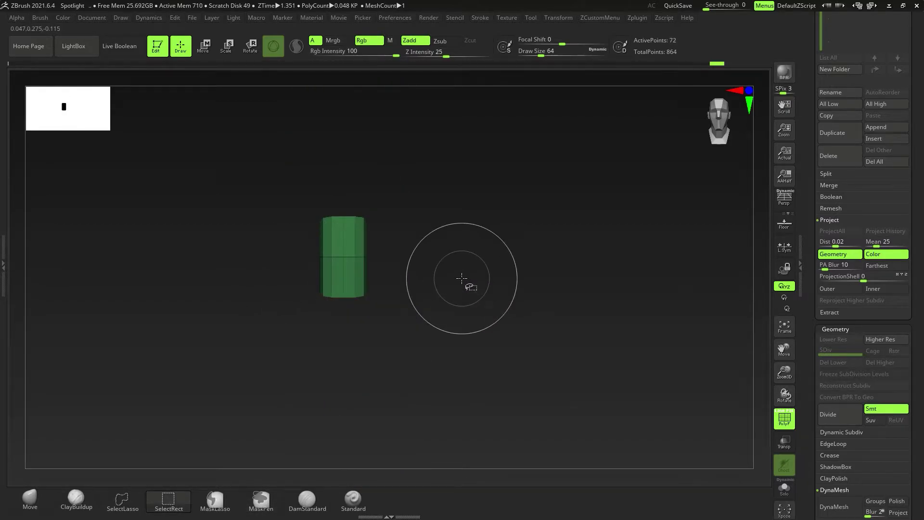
key("ctrl+shift+a")
left_click(475, 284, "ctrl")
left_click(476, 284, "ctrl+shift")
left_click(476, 285, "ctrl")
left_click_drag(476, 285, 449, 288)
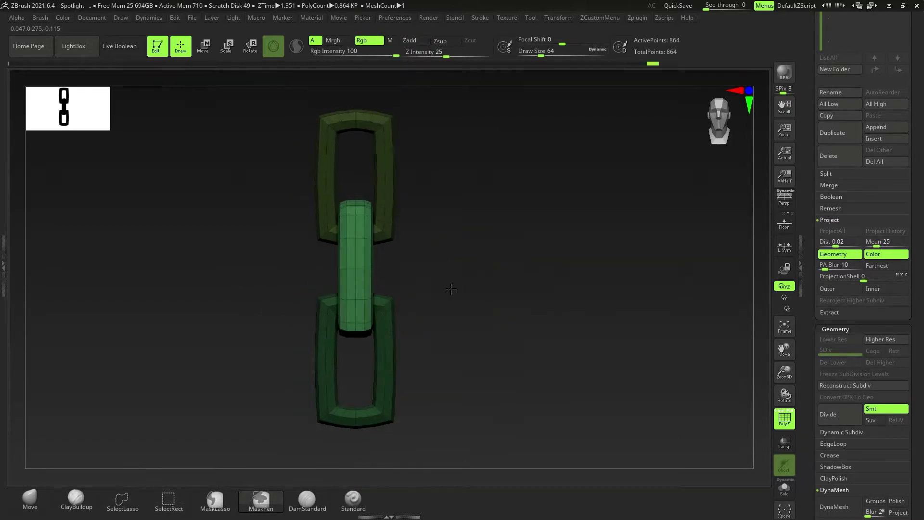
Duplicate the unmasked middle link downward as a fourth link and fine-tune its height inside the third link.
key("w")
left_click_drag(359, 305, 359, 482, "ctrl")
right_click_drag(412, 400, 414, 236, "alt")
left_click_drag(357, 420, 358, 434)
key("q")
mouse_move(474, 337)
right_mouse_down("ctrl")
mouse_move(346, 313)
mouse_move(347, 371)
right_mouse_up("ctrl")
Invert the mask onto the bottom link and create a separate polygroup from it.
left_click(499, 293, "ctrl")
right_click_drag(434, 314, 449, 315)
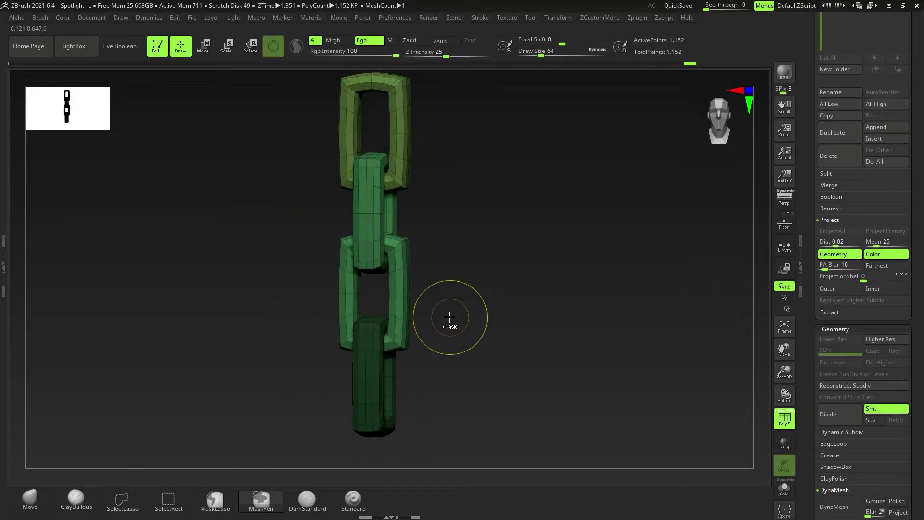
key("ctrl+w")
right_click_drag(429, 191, 440, 233, "alt")
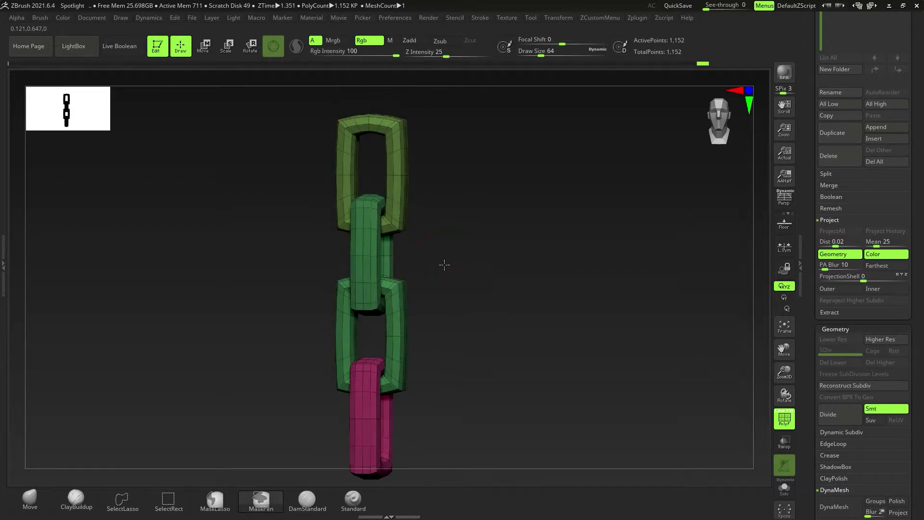
Isolate the top, middle and bottom polygroups of the chain in turn, restoring full visibility each time, to check the grouping.
right_click_drag(445, 266, 409, 226, "ctrl")
left_click(393, 186, "ctrl+shift")
left_click(503, 351, "ctrl+shift")
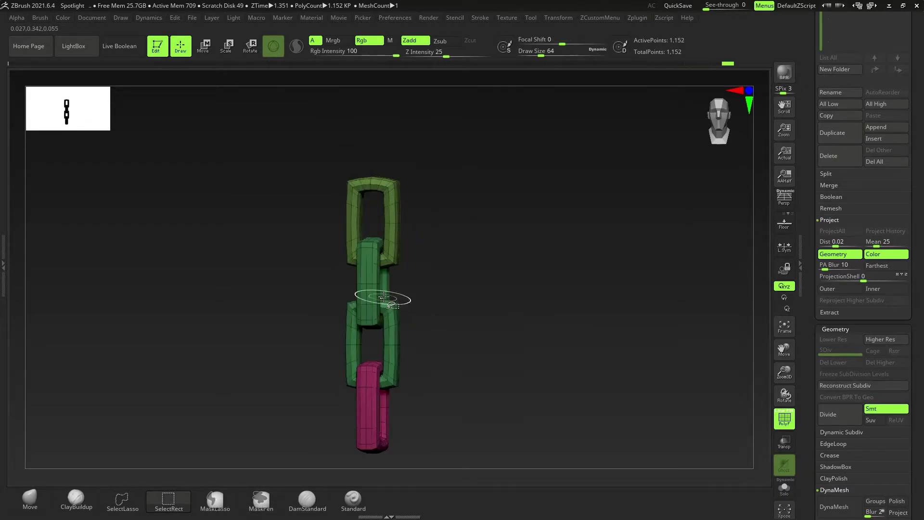
left_click(380, 292, "ctrl+shift")
left_click(542, 377, "ctrl+shift")
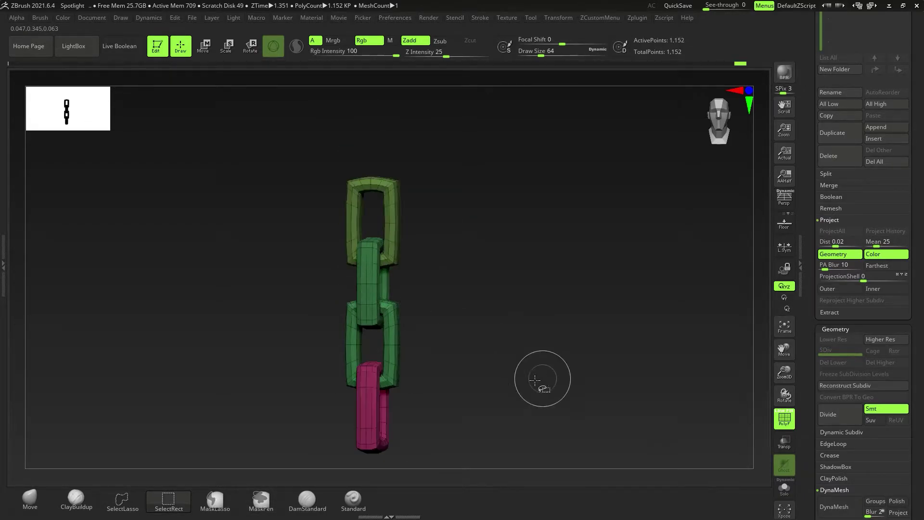
left_click(370, 400, "ctrl+shift")
left_click(519, 404, "ctrl+shift")
left_click_drag(487, 388, 418, 291)
left_click_drag(448, 330, 410, 338)
right_click_drag(410, 338, 409, 315, "ctrl")
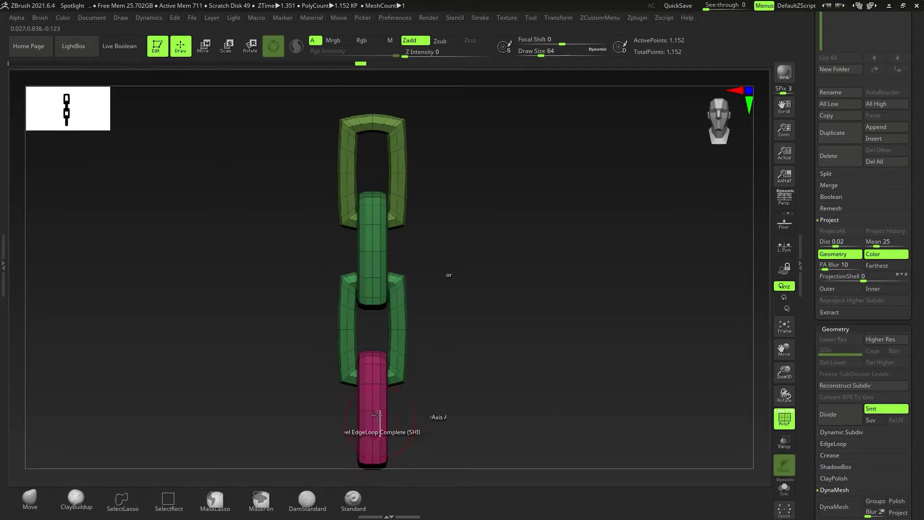
Isolate the two middle links sharing one polygroup, inspect them and show the whole chain again.
right_click_drag(406, 347, 406, 322, "alt")
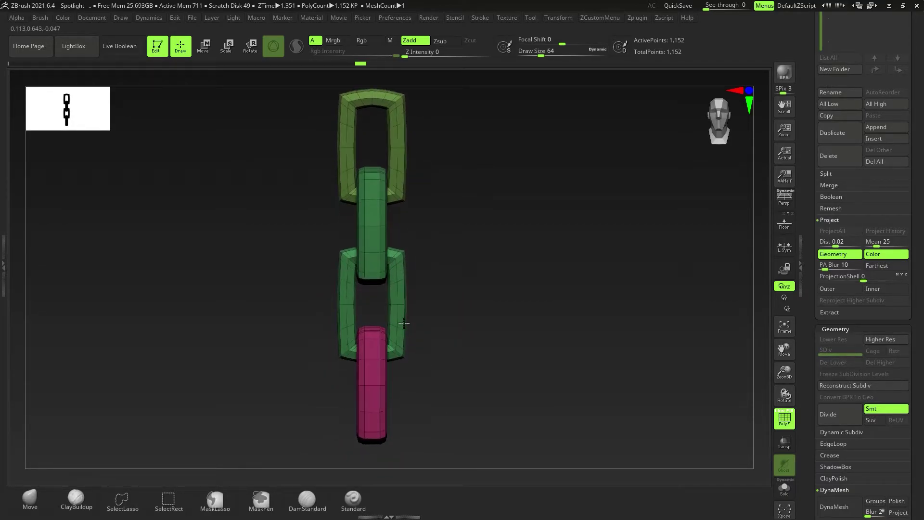
left_click_drag(422, 243, 308, 289, "ctrl+shift")
left_click(472, 293, "ctrl+shift")
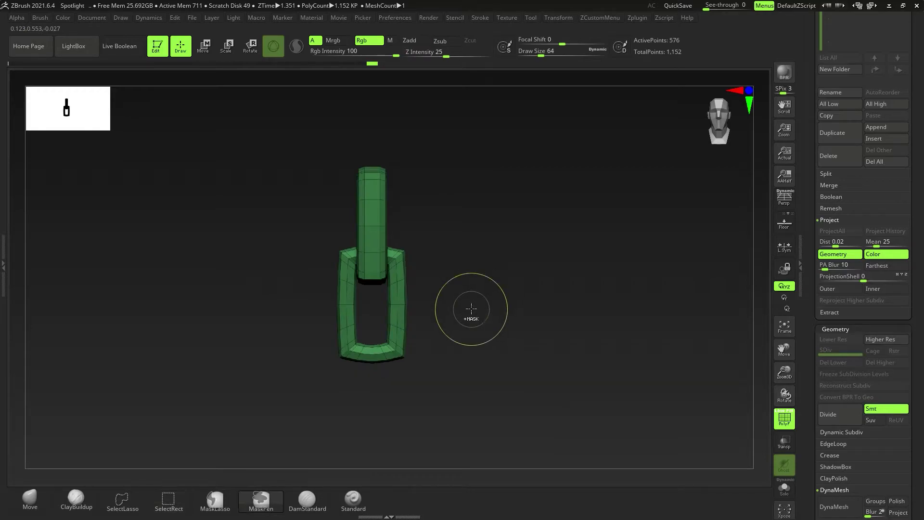
key("w")
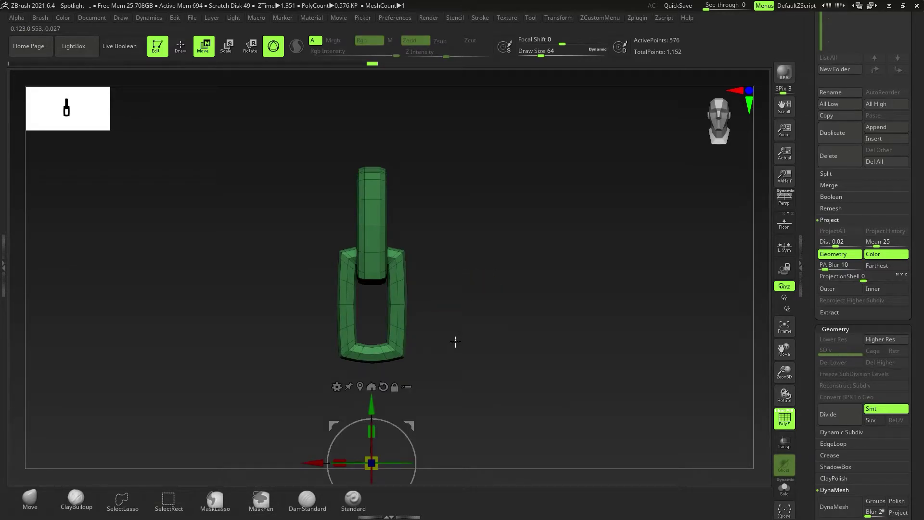
right_click_drag(455, 342, 452, 290, "alt")
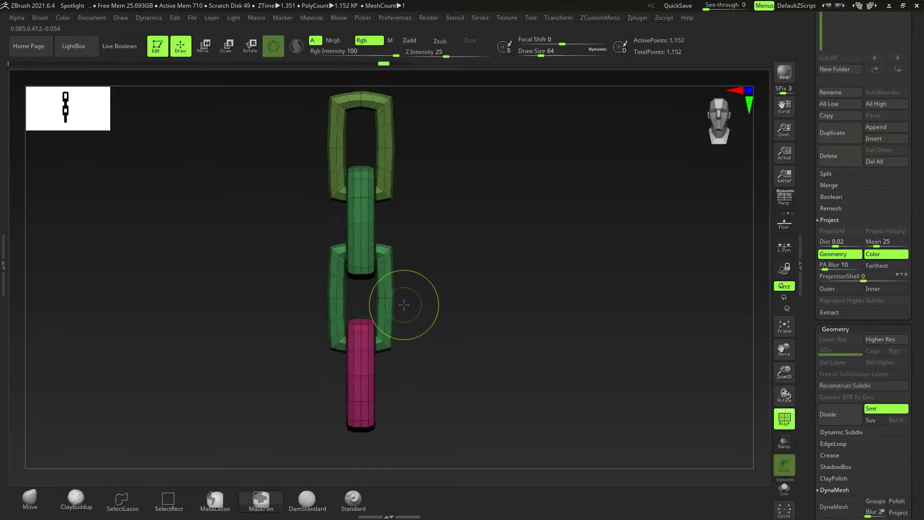
mouse_move(418, 289)
right_mouse_down("alt")
mouse_move(429, 310)
mouse_move(445, 302)
right_mouse_up("alt")
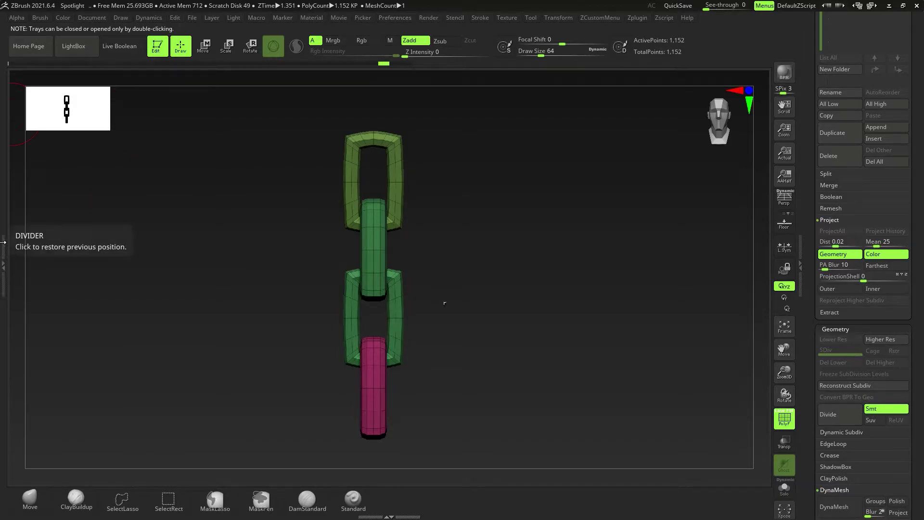
Expand the side tray and dock the Brush palette in it.
left_click(3, 206)
left_click(157, 18)
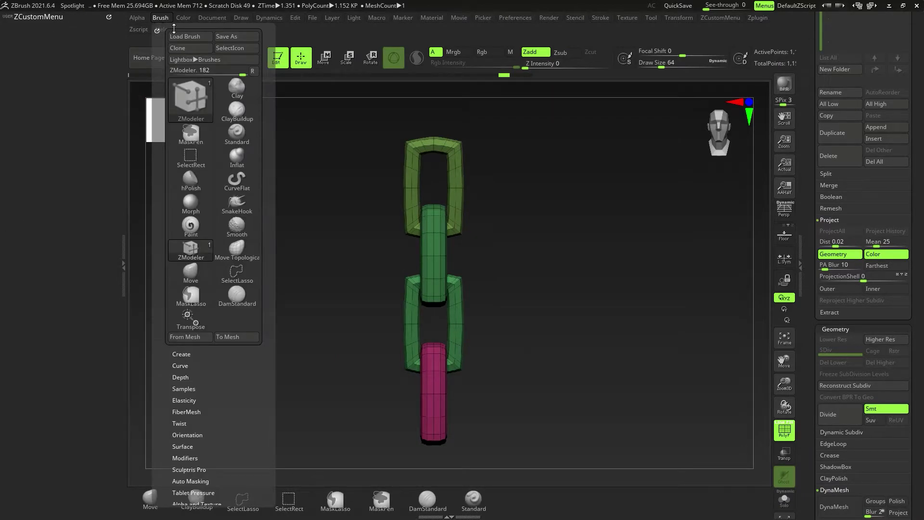
mouse_move(157, 31)
left_mouse_down()
mouse_move(122, 62)
mouse_move(51, 65)
left_mouse_up()
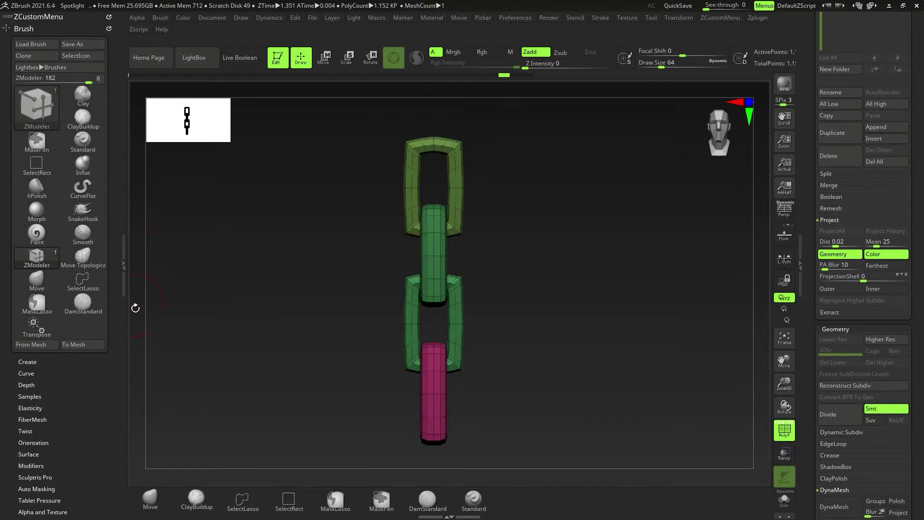
Create a new InsertMesh brush from the four-link chain instead of appending it to the current brush.
key("b")
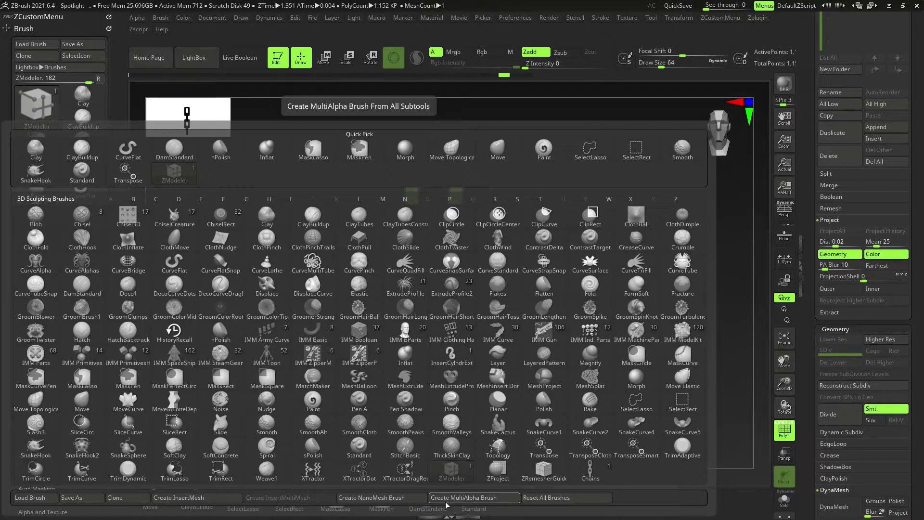
left_click(186, 499)
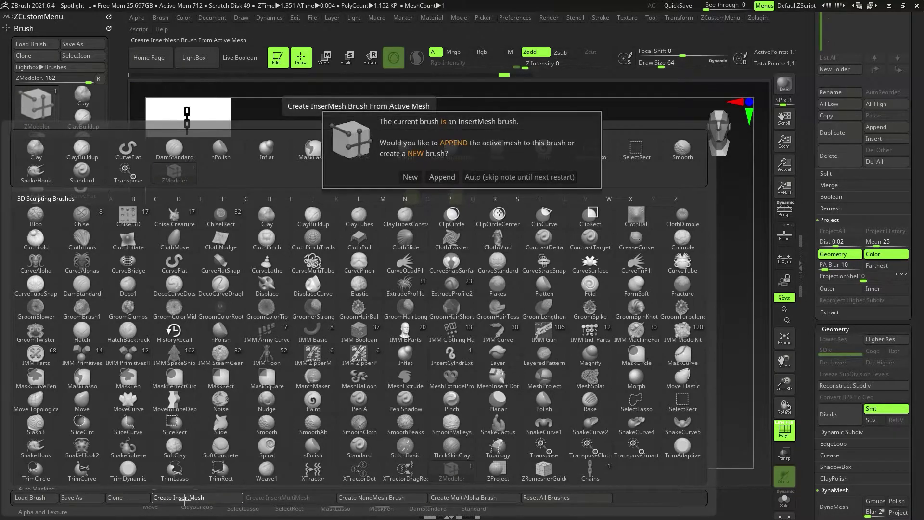
left_click(410, 177)
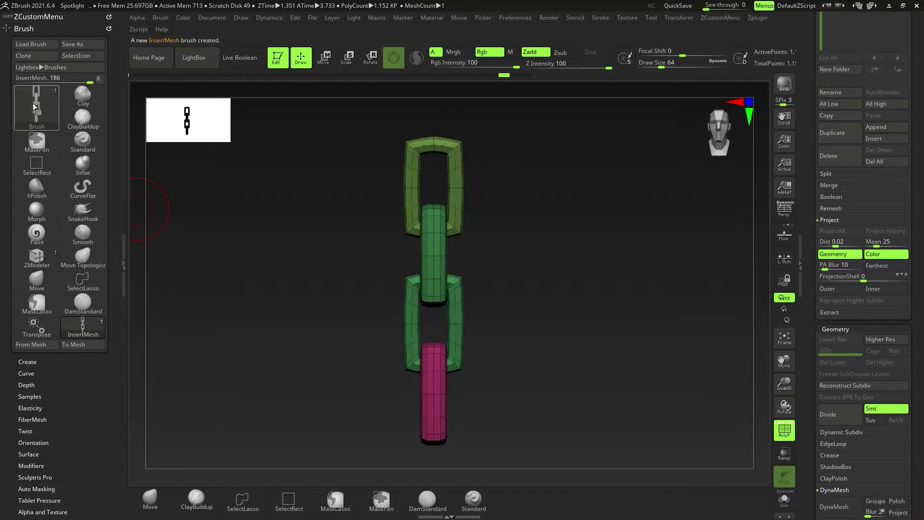
Draw a test copy of the chain over the model with the new InsertMesh brush, and undo it.
mouse_move(431, 256)
left_mouse_down()
mouse_move(486, 300)
mouse_move(573, 241)
mouse_move(534, 351)
mouse_move(496, 399)
mouse_move(503, 403)
left_mouse_up()
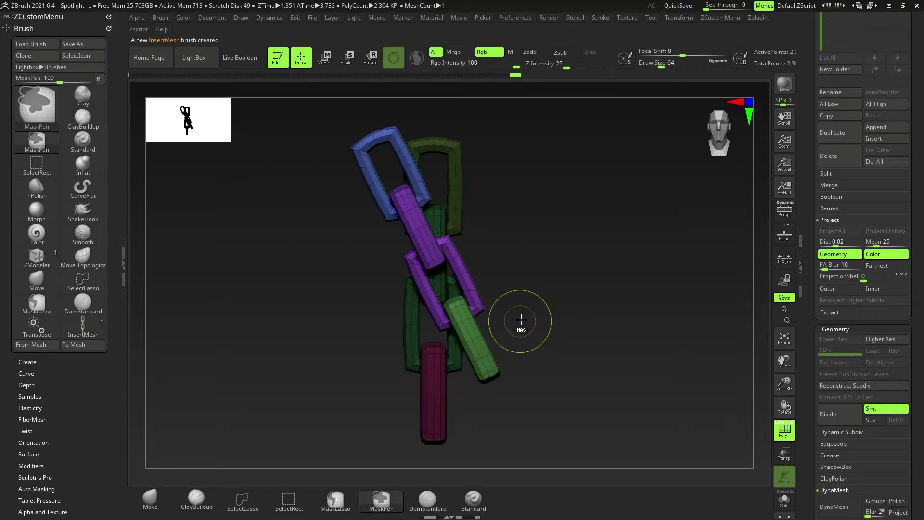
key("ctrl+z")
left_click_drag(495, 282, 490, 285, "alt")
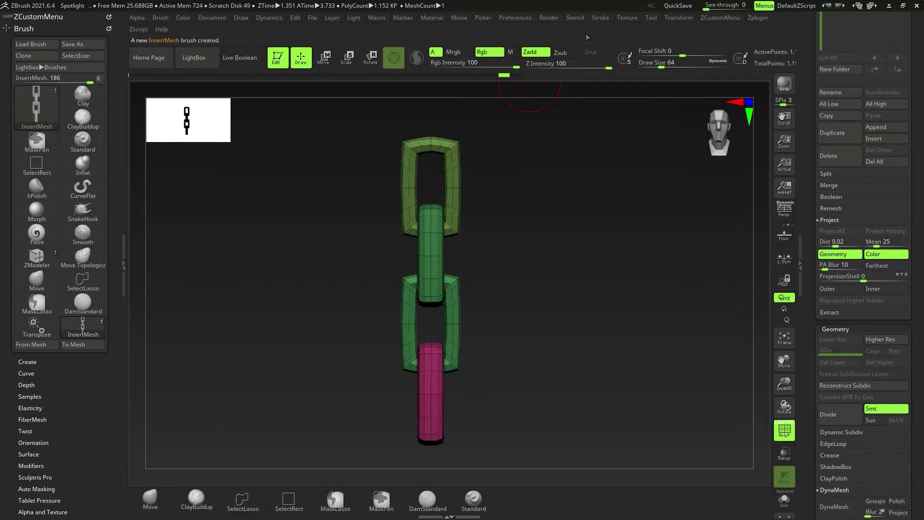
Turn on Curve Mode in the stroke settings of the new InsertMesh chain brush.
left_click(601, 18)
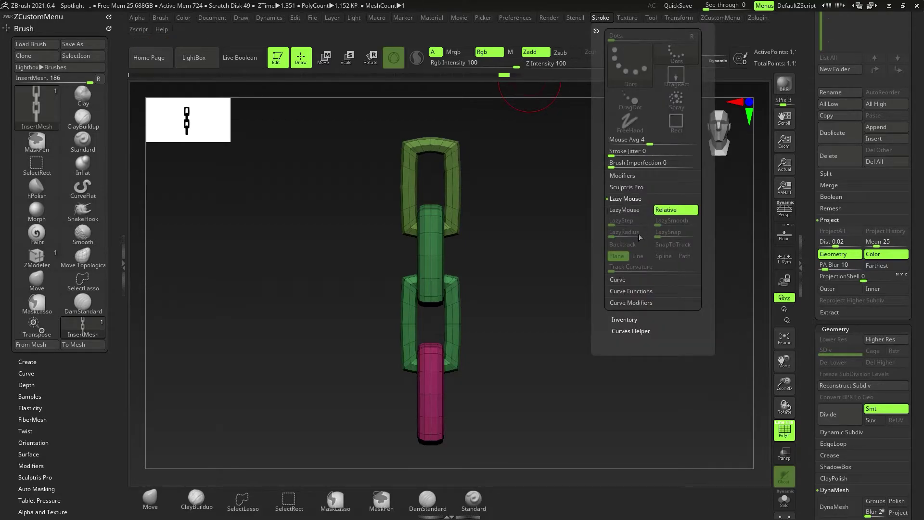
left_click(626, 199)
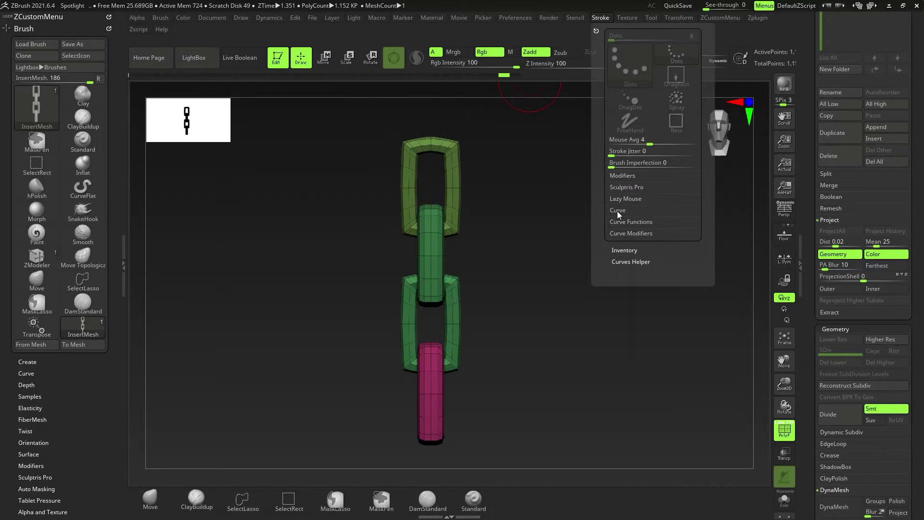
left_click(618, 211)
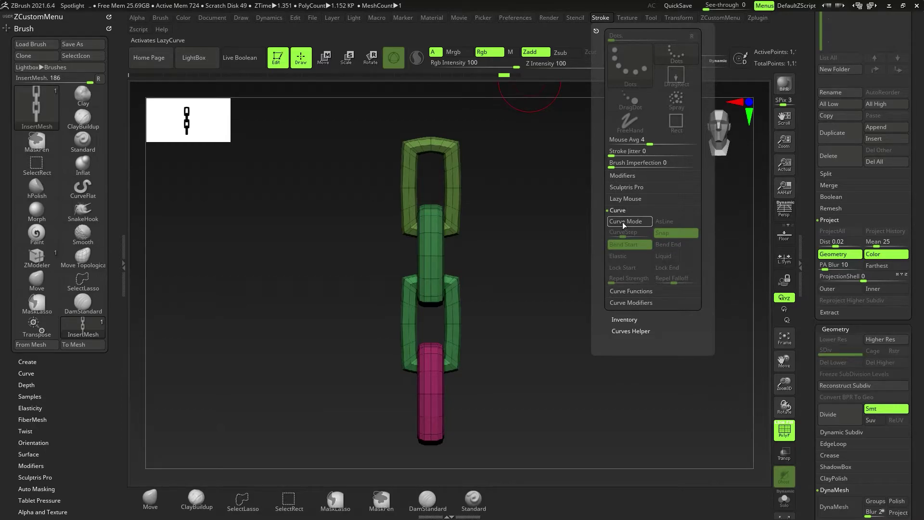
left_click(624, 222)
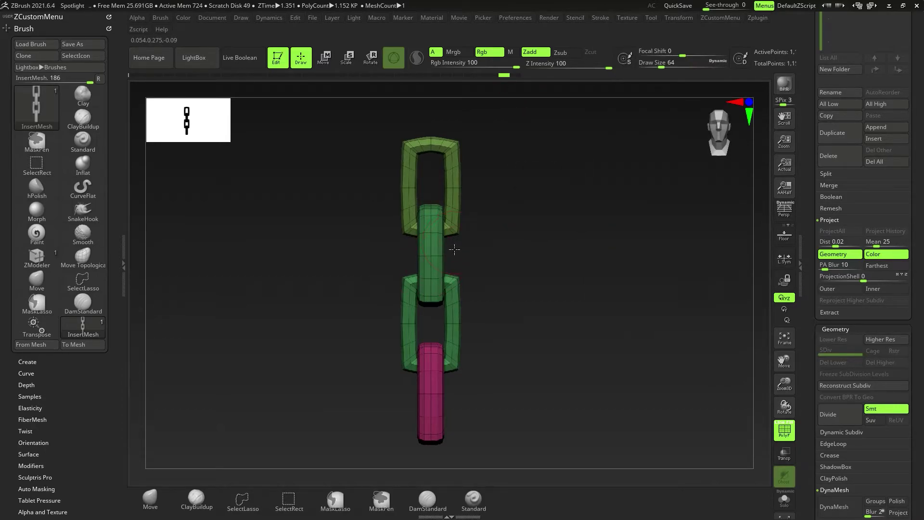
Set the draw size to about 83, draw a test chain along a curve out from the second link, and inspect it up close.
key("s")
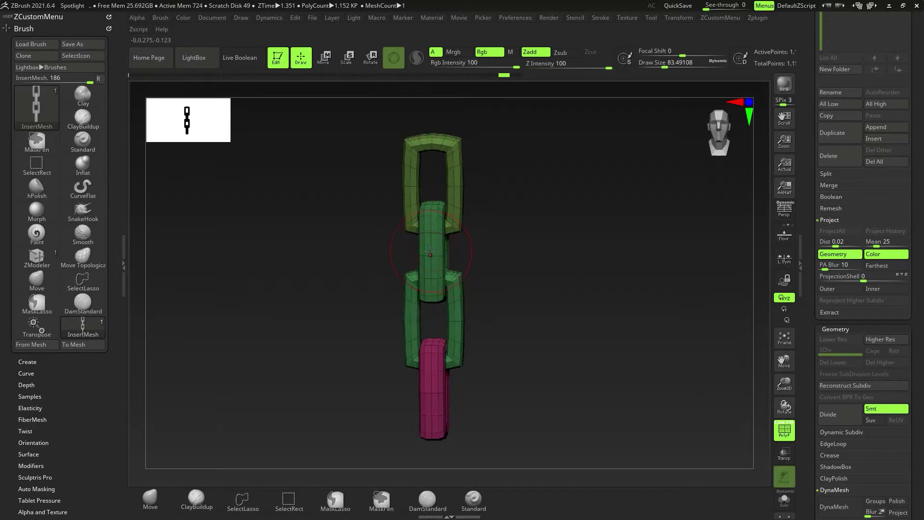
left_click(655, 405)
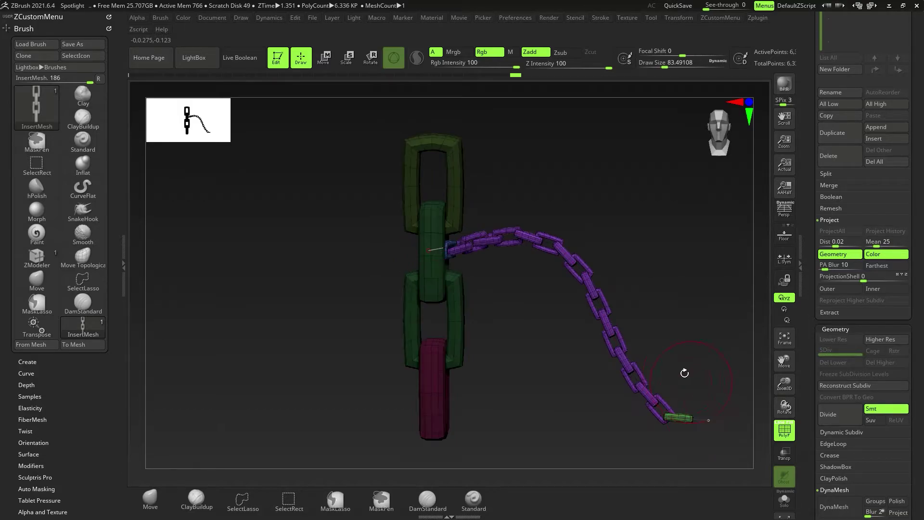
left_click_drag(621, 319, 588, 350)
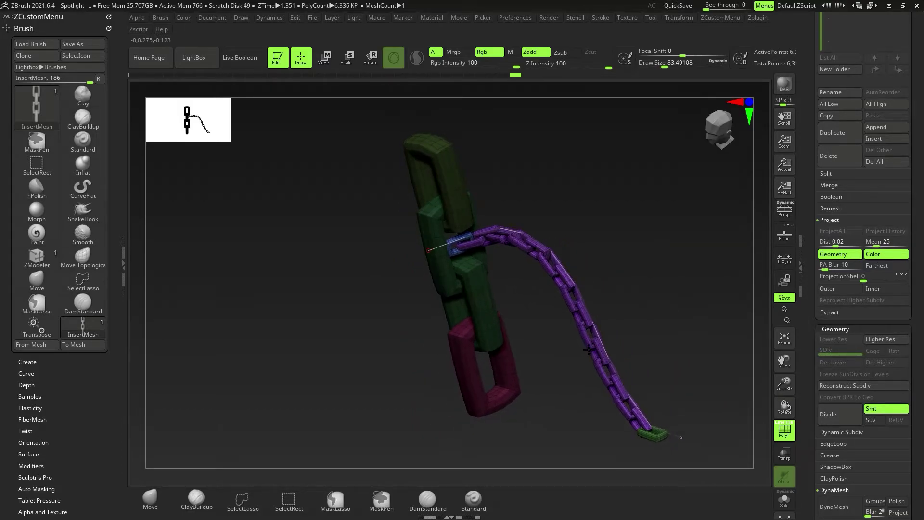
mouse_move(590, 329)
right_mouse_down("ctrl")
mouse_move(568, 350)
mouse_move(530, 291)
right_mouse_up("ctrl")
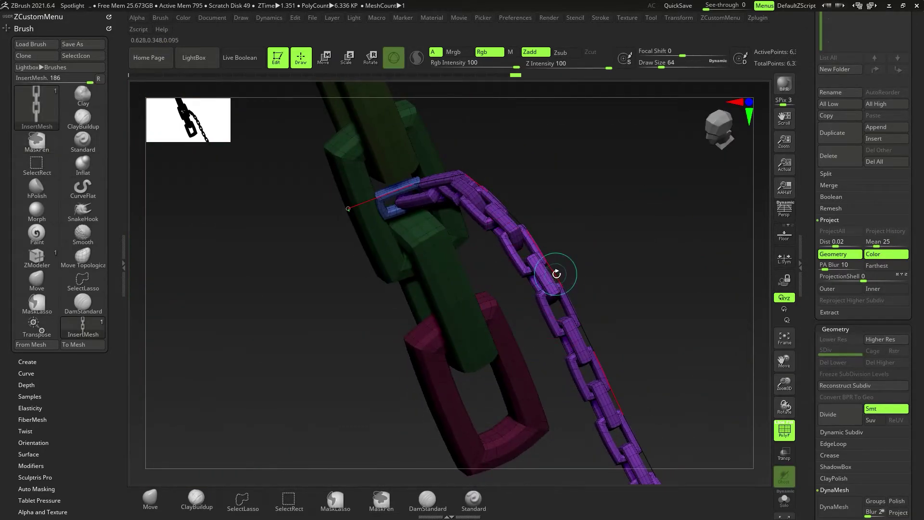
Open the Imbed value in the brush's Depth settings, and undo the test chain.
left_click(23, 385)
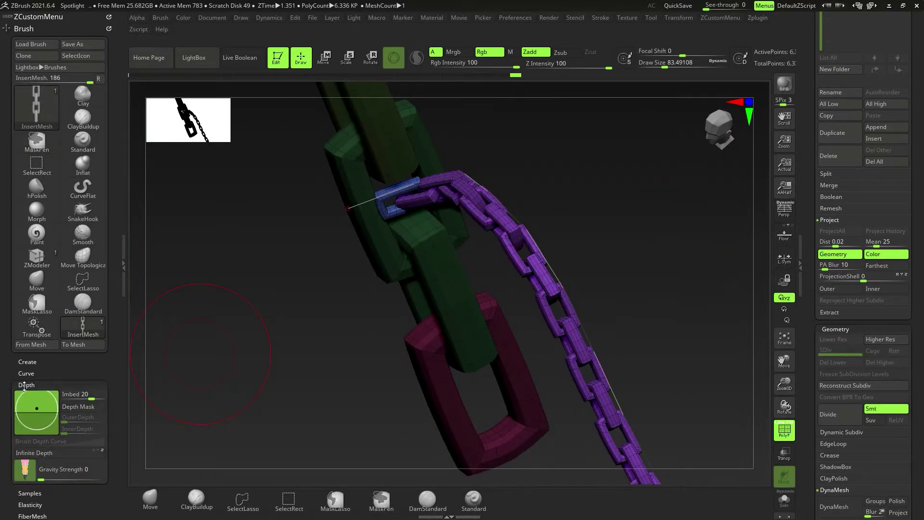
left_click(80, 394)
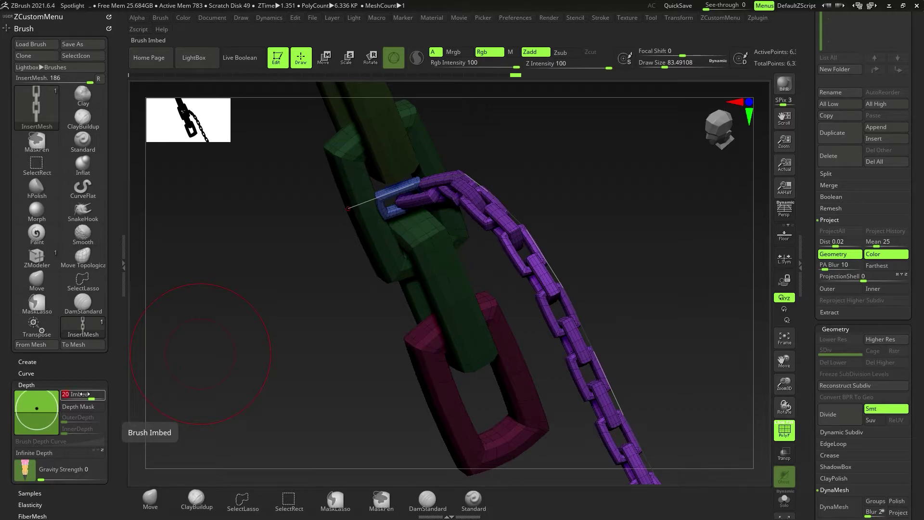
right_click_drag(322, 279, 448, 310)
key("ctrl+z")
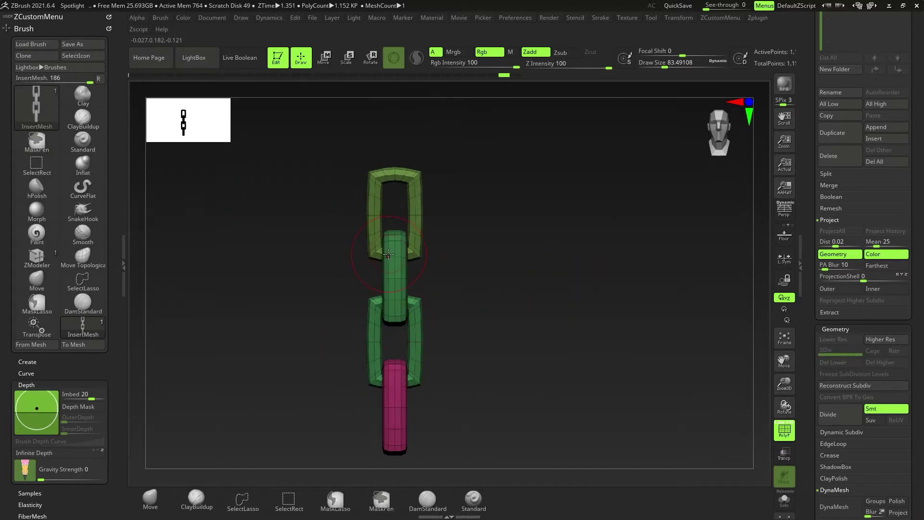
right_click_drag(395, 252, 388, 243, "alt")
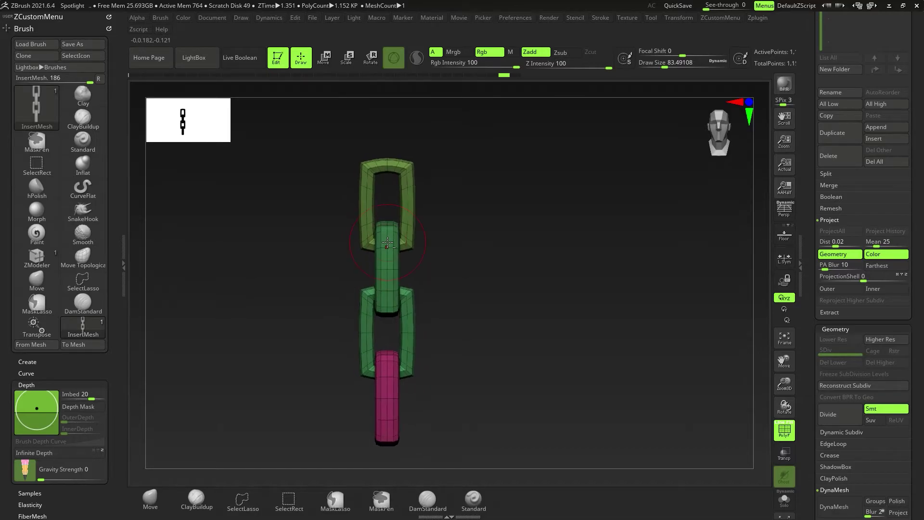
Save the brush preset as Chains_Custom.zbp in the BrushPresets folder, and switch back to ZBrush.
left_click(81, 46)
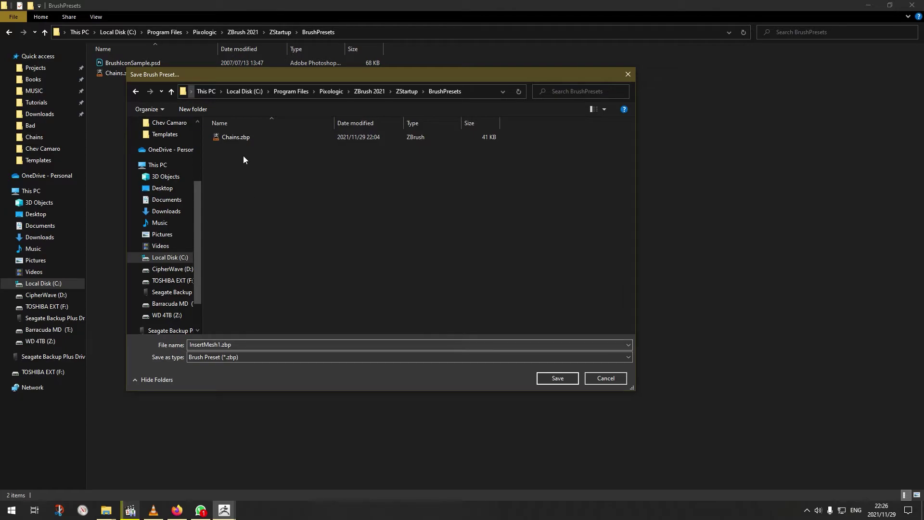
left_click(240, 138)
left_click(206, 345)
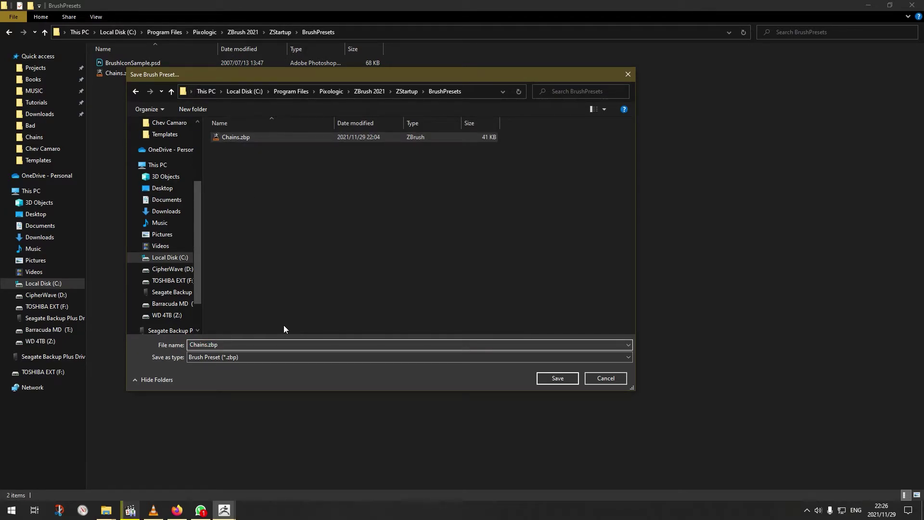
type("_Custom")
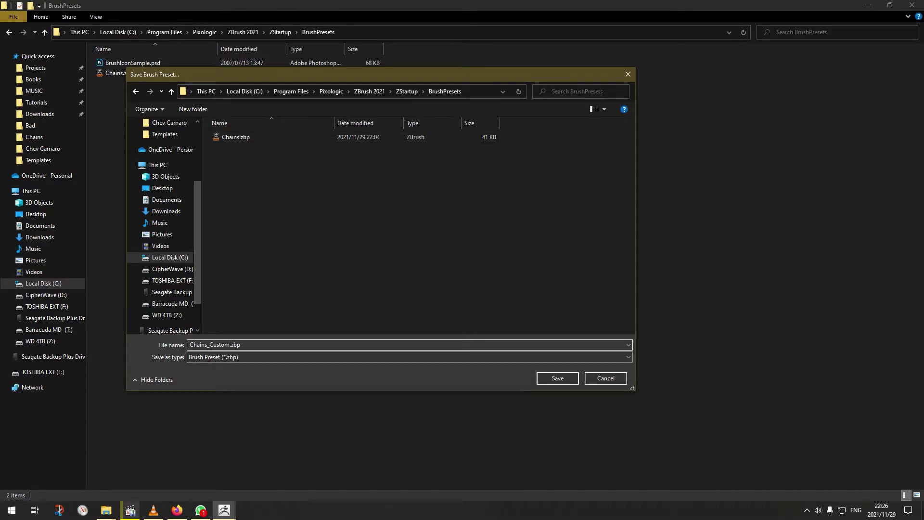
key("Return")
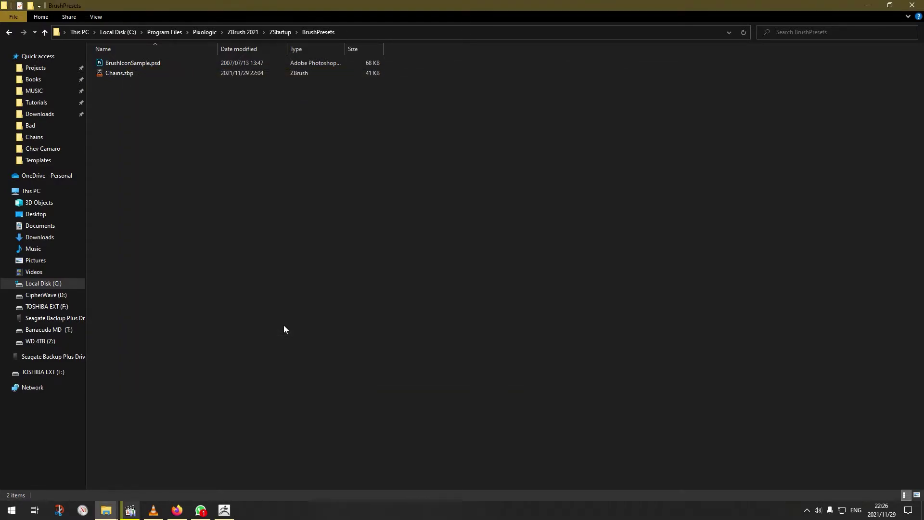
left_click(225, 509)
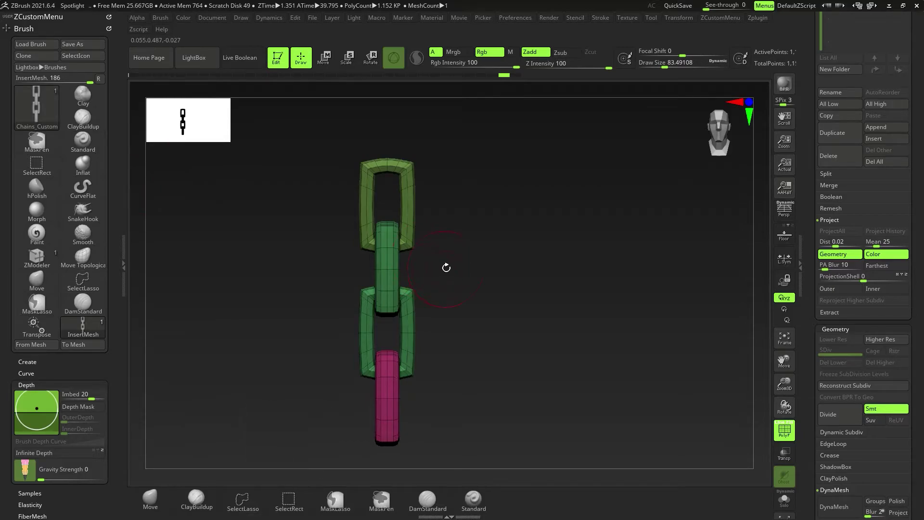
Switch the active tool from the chain model to Sphere3D.
left_click_drag(910, 215, 908, 283)
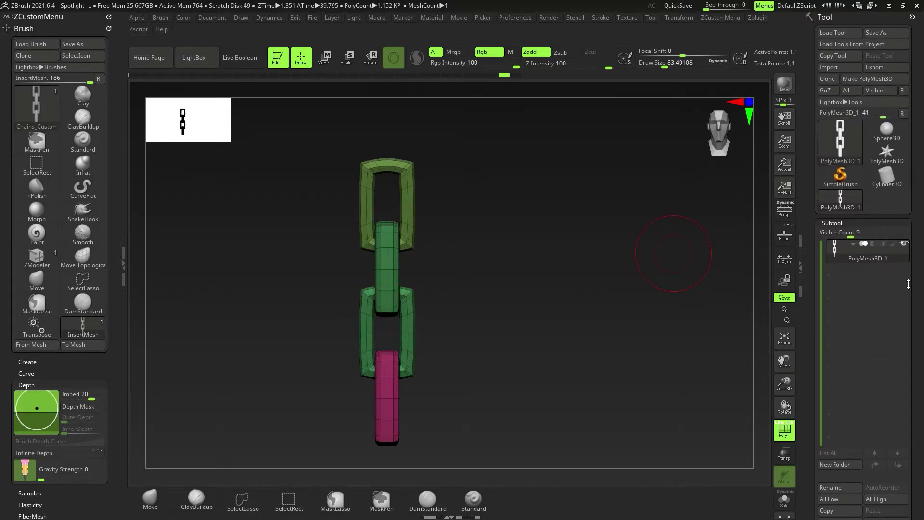
left_click(886, 131)
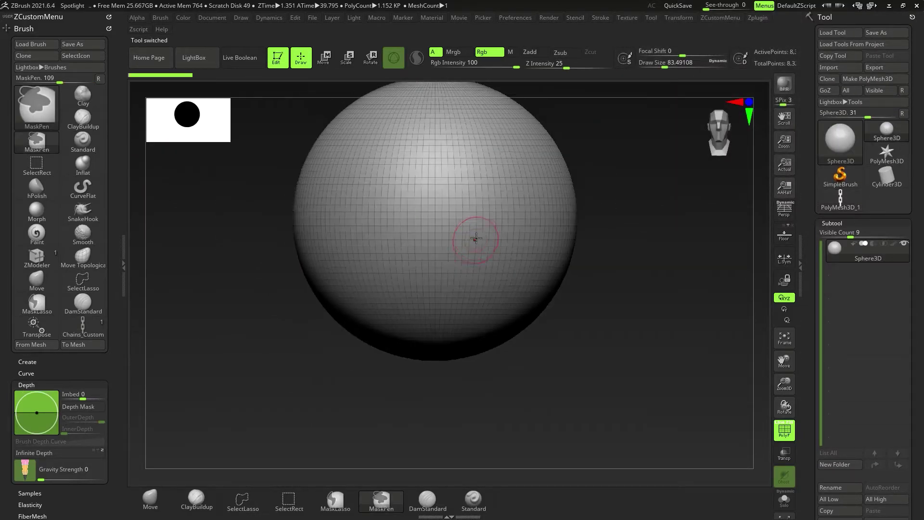
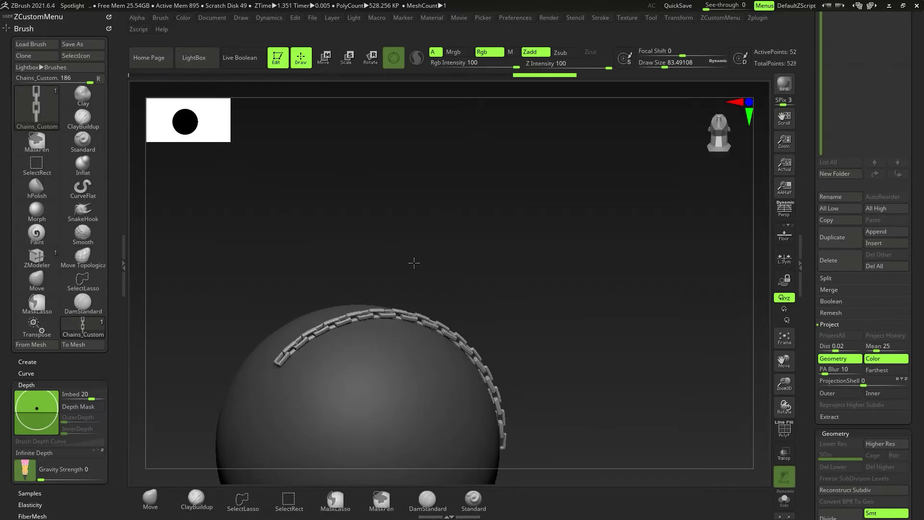
Set the chain brush's Imbed to 0 and draw a second chain across the sphere below the first one.
left_click_drag(388, 332, 361, 345)
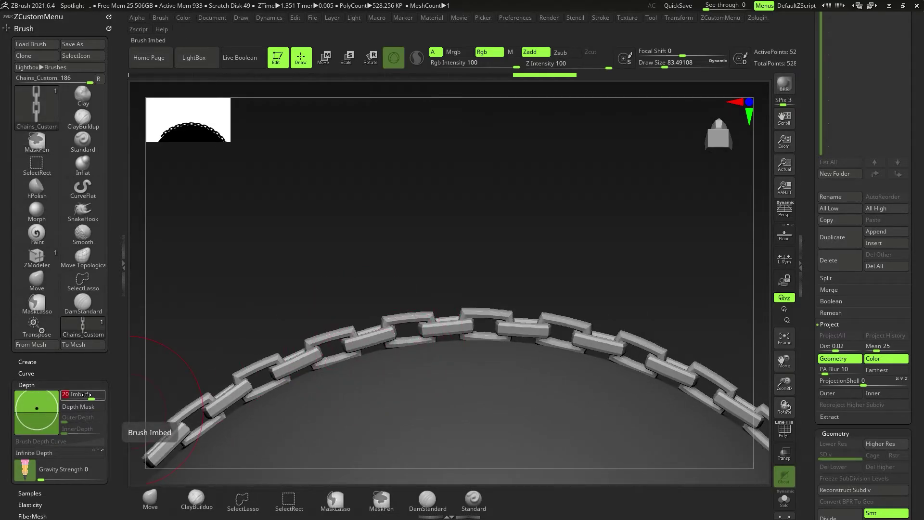
key("Return")
right_click_drag(404, 327, 363, 344)
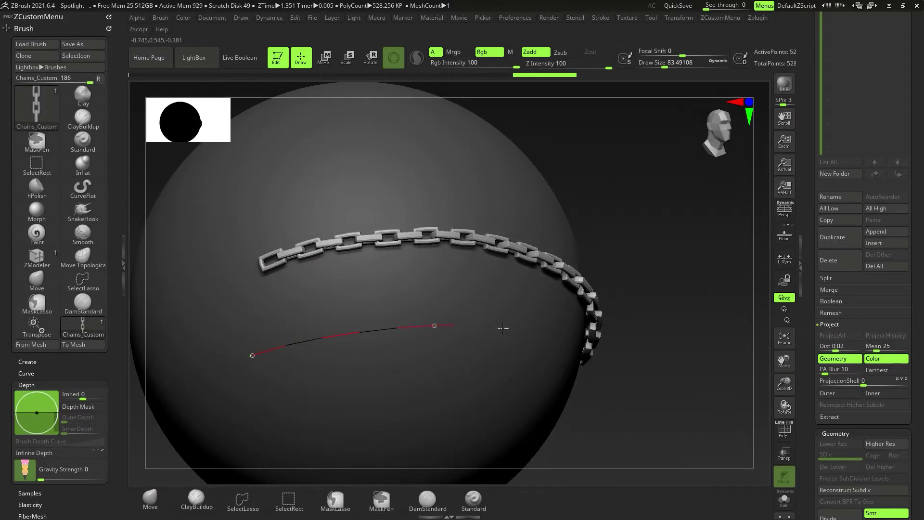
mouse_move(503, 367)
right_mouse_down()
mouse_move(407, 309)
mouse_move(443, 409)
mouse_move(387, 332)
right_mouse_up()
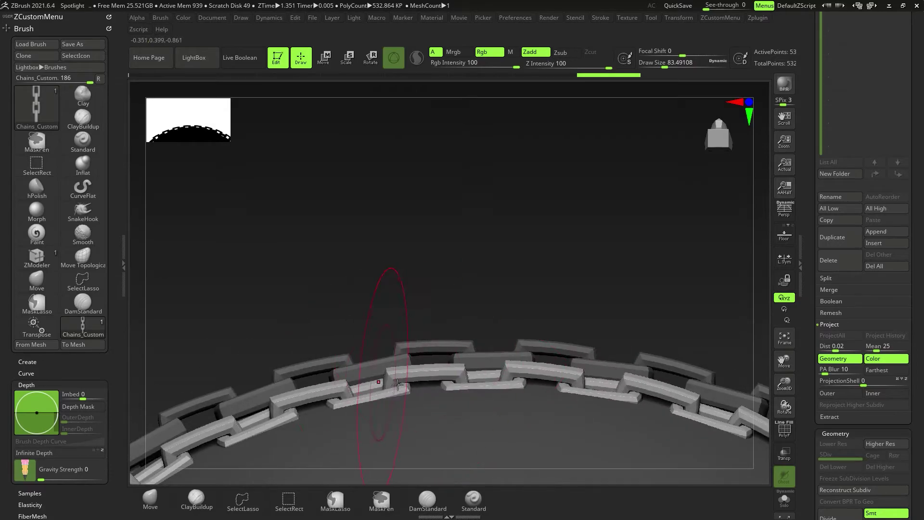
Set Imbed back to 20 and draw a larger diagonal chain across the sphere at a draw size of about 228.
left_click(81, 394)
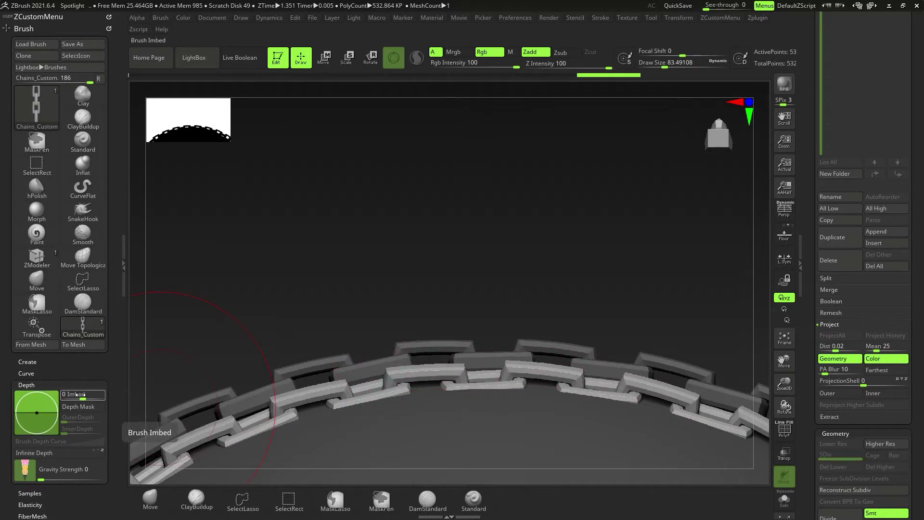
key("Return")
left_click(501, 378)
right_click_drag(501, 378, 455, 408)
right_click_drag(513, 299, 395, 353, "ctrl")
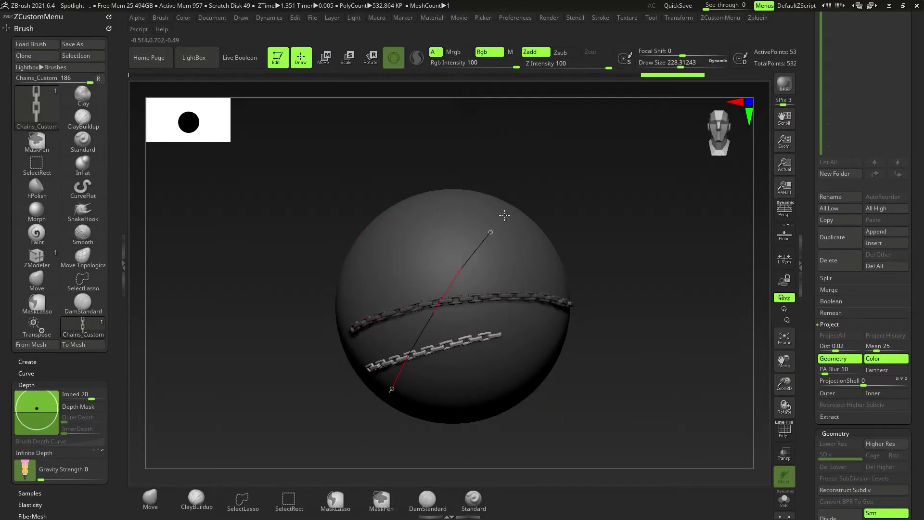
left_click_drag(581, 214, 583, 218)
mouse_move(583, 217)
right_mouse_down()
mouse_move(522, 241)
mouse_move(568, 308)
mouse_move(553, 269)
right_mouse_up()
left_click(385, 313)
mouse_move(413, 320)
right_mouse_down()
mouse_move(417, 362)
mouse_move(422, 305)
right_mouse_up()
Try an even larger chain on the sphere at a draw size of about 415, and undo it.
key("s")
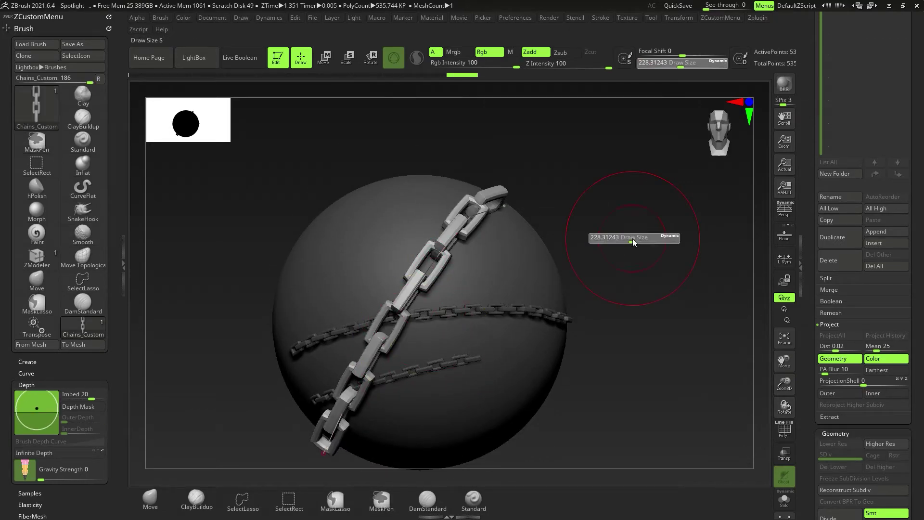
left_click_drag(645, 242, 656, 242)
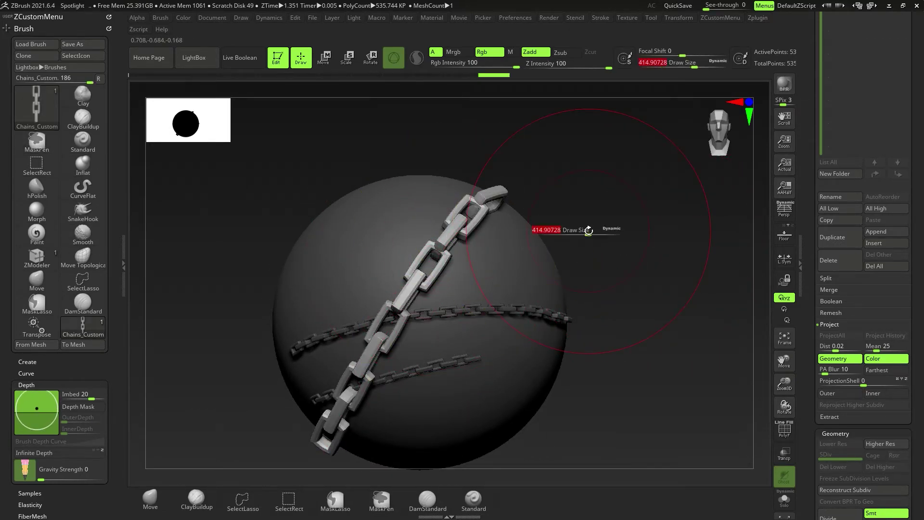
left_click(447, 242)
right_click_drag(482, 266, 513, 243, "alt")
left_click(409, 318)
key("ctrl+z")
key("ctrl+z")
Reduce the draw size to about 207, draw two more chains across the upper and lower parts of the sphere, and clear the mask.
key("s")
left_click_drag(470, 286, 466, 286)
left_click_drag(336, 289, 580, 246)
mouse_move(541, 326)
right_mouse_down()
mouse_move(553, 358)
mouse_move(553, 348)
right_mouse_up()
left_click_drag(437, 346, 303, 380)
right_click_drag(462, 336, 486, 330)
left_click_drag(635, 366, 659, 384, "ctrl")
right_click_drag(534, 340, 530, 296, "ctrl")
right_click(530, 298, "ctrl")
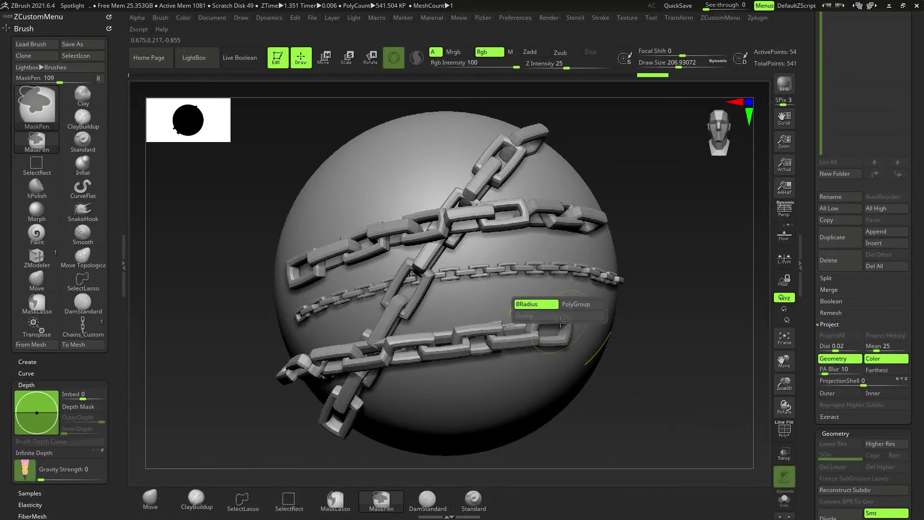
right_click(555, 303)
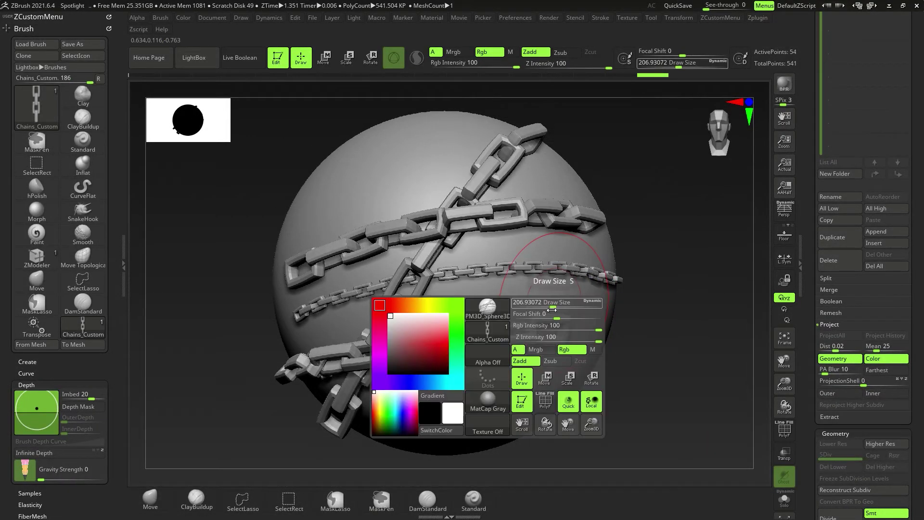
Hide the sphere to isolate the drawn chains, and capture that view as the Chains_Custom brush's icon.
left_click(85, 60)
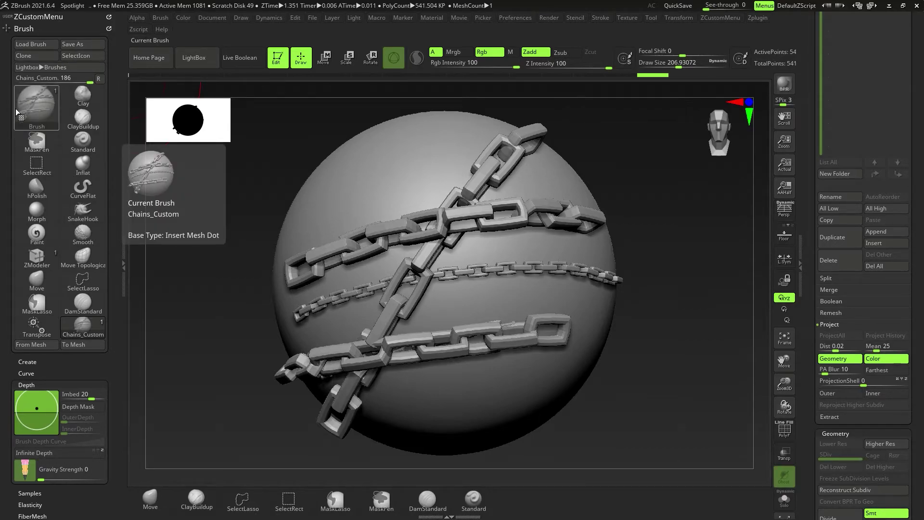
left_click(593, 249, "ctrl+shift")
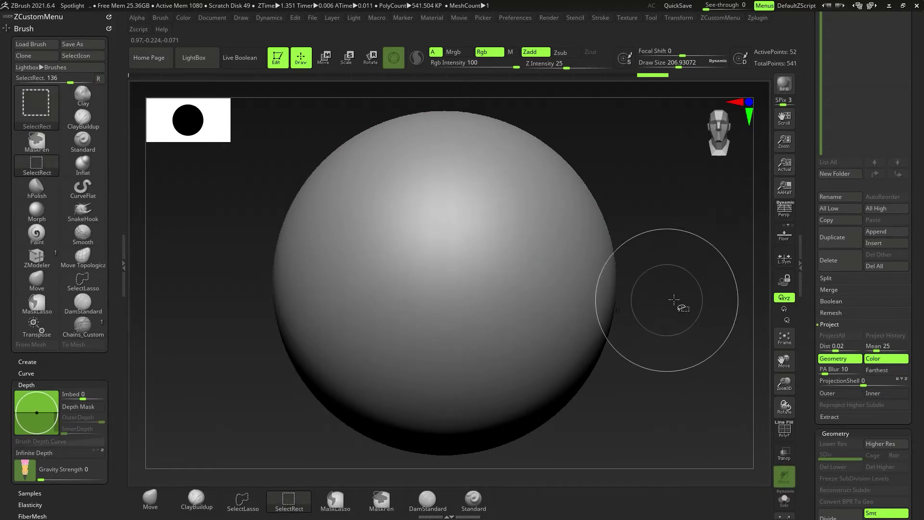
left_click(669, 300, "ctrl+shift")
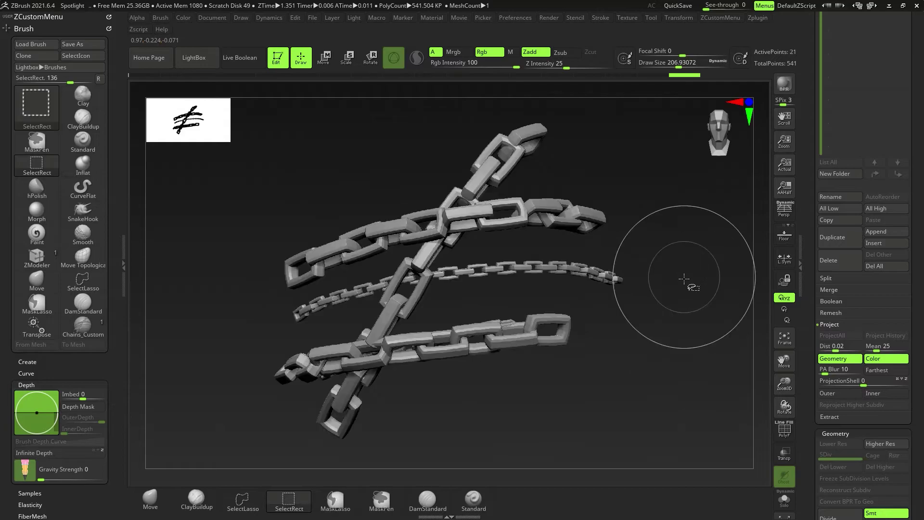
left_click(74, 55)
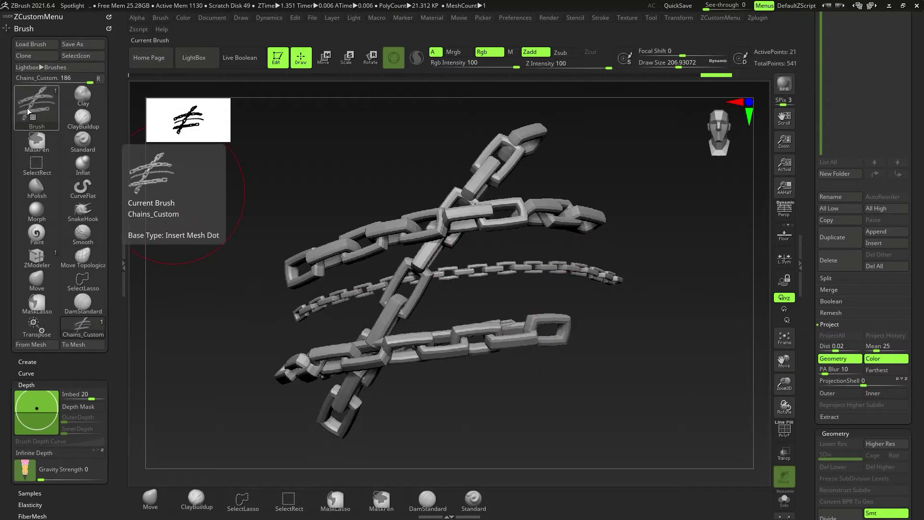
Save the brush with its new icon over the existing Chains_Custom.zbp preset.
left_click(73, 44)
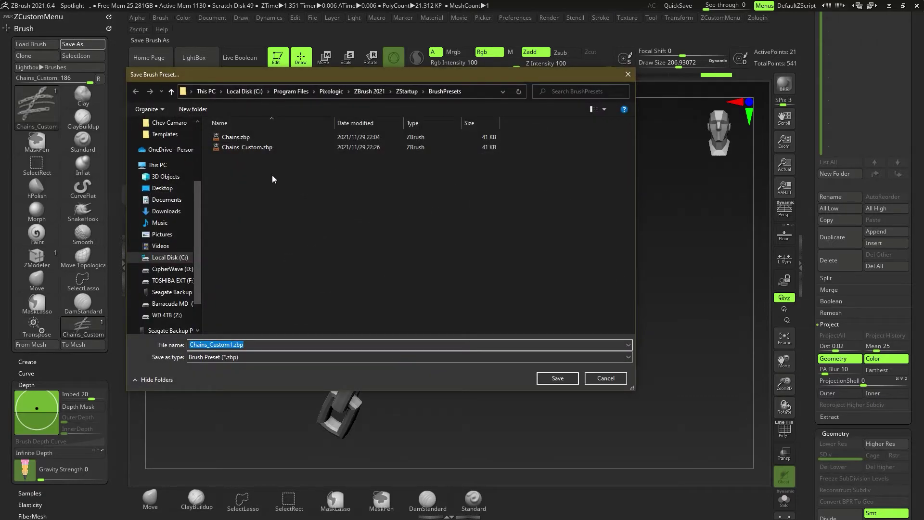
double_click(266, 148)
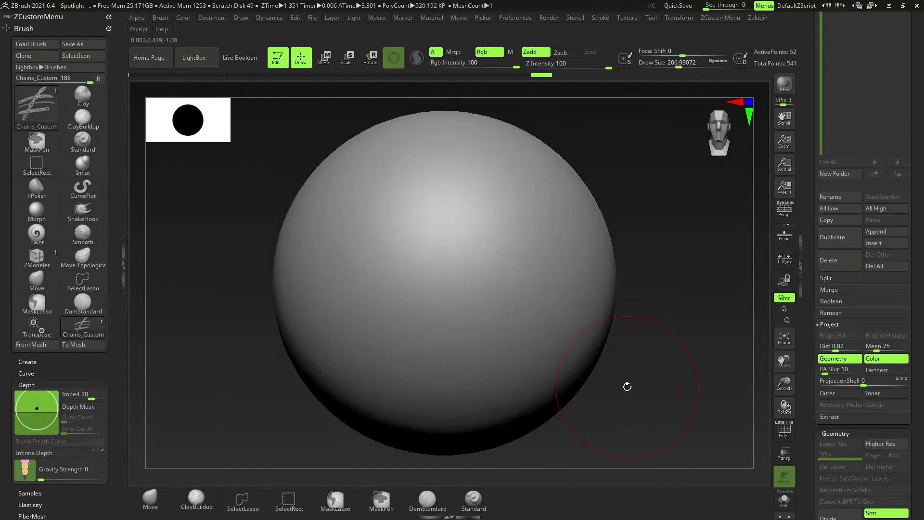
Select the ClayBuildup brush, try strokes across the middle of the sphere at its default falloff, and undo them.
key("space")
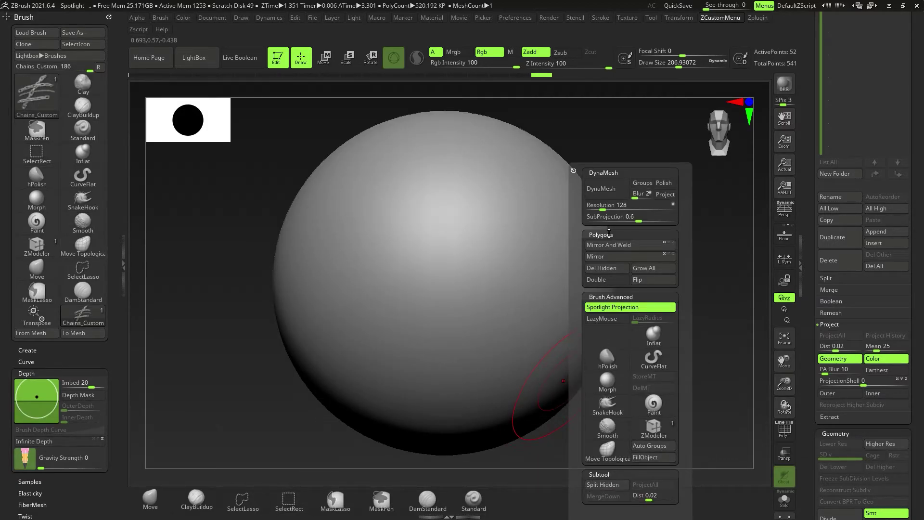
left_click(197, 500)
key("s")
left_click_drag(344, 289, 533, 341)
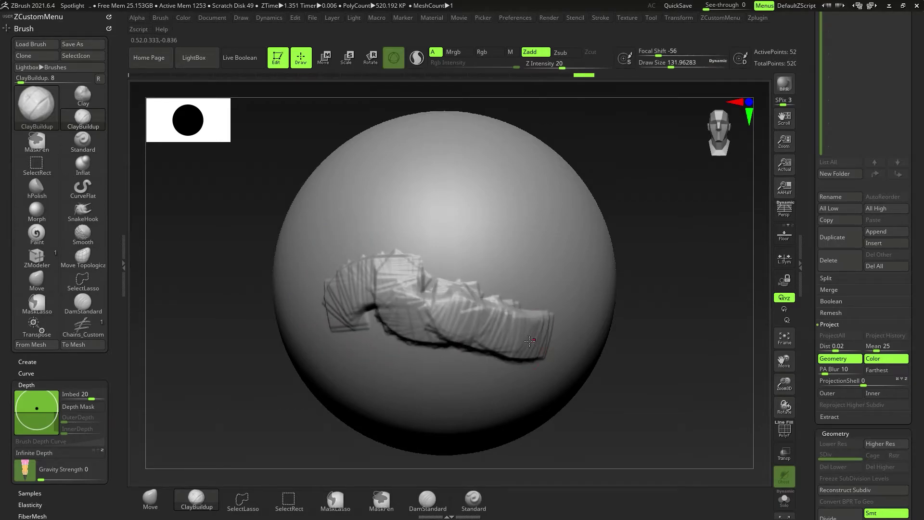
key("ctrl+z")
mouse_move(353, 313)
left_mouse_down()
mouse_move(508, 269)
mouse_move(558, 300)
left_mouse_up()
key("ctrl+z")
Set the ClayBuildup brush's Focal Shift to -12, try a stroke across the sphere, and undo it.
key("space")
mouse_move(474, 294)
left_mouse_down()
mouse_move(463, 297)
mouse_move(481, 298)
left_mouse_up()
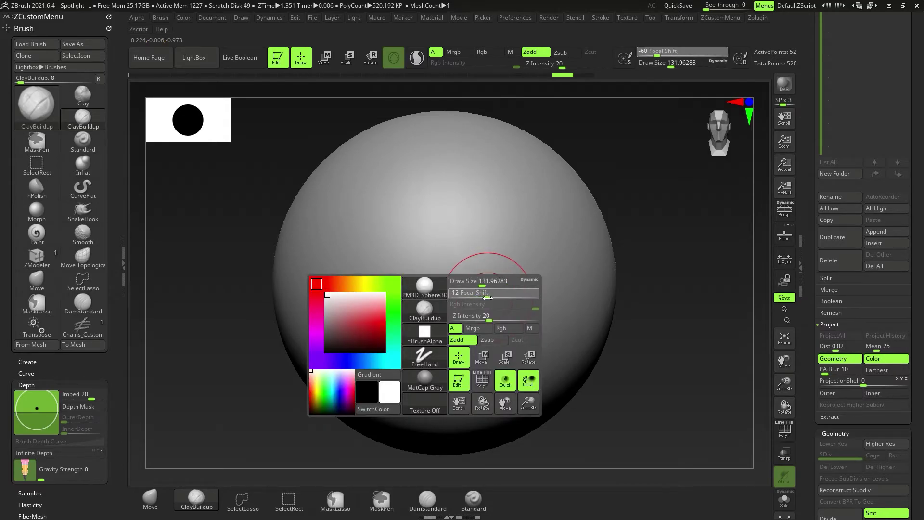
left_click_drag(368, 278, 539, 253)
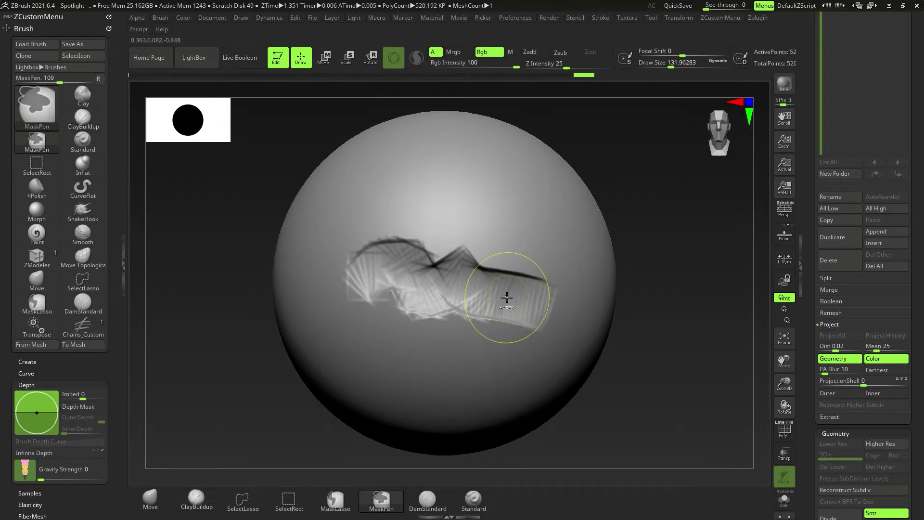
key("ctrl+z")
Lower the Z Intensity to 9, try another stroke across the sphere, and undo it.
key("space")
left_click_drag(559, 65, 554, 64)
mouse_move(354, 285)
left_mouse_down()
mouse_move(516, 289)
mouse_move(554, 272)
left_mouse_up()
key("ctrl+z")
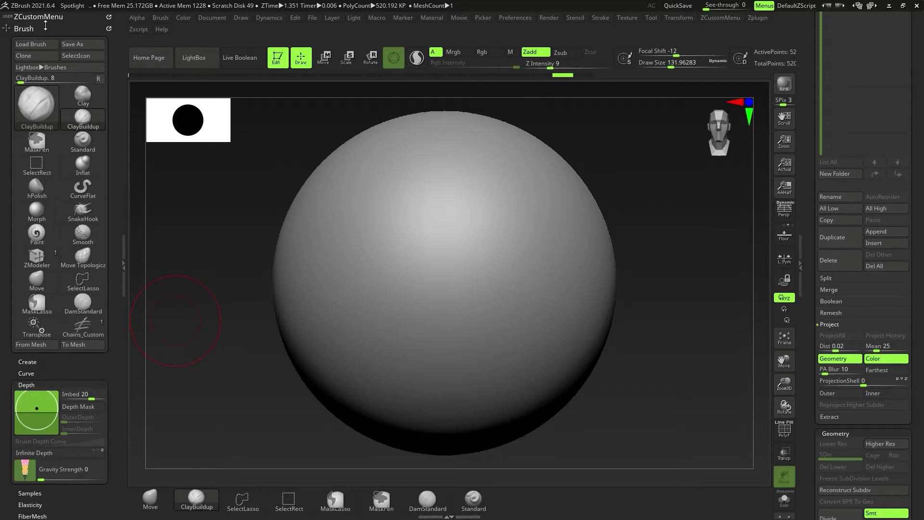
Replace the brush's square alpha with Alpha 01, try a short stroke on the sphere, and undo it.
left_click(138, 18)
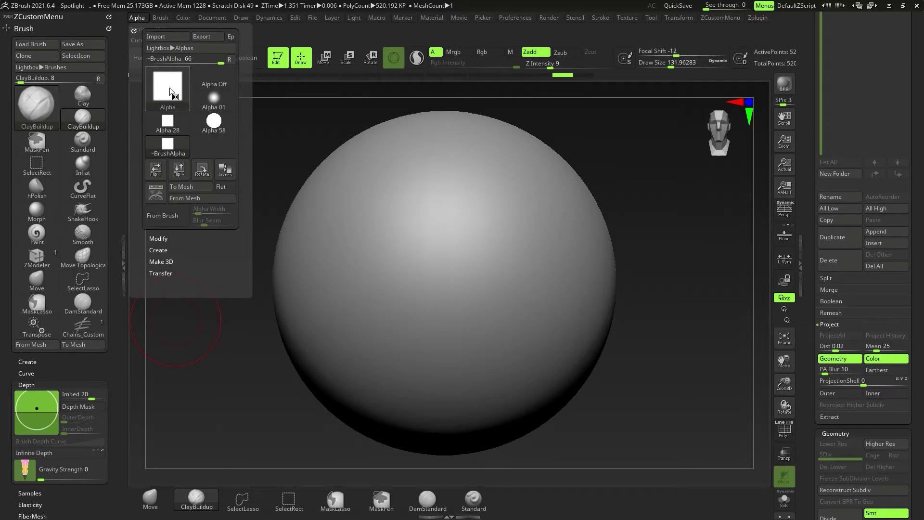
left_click(214, 99)
mouse_move(365, 268)
left_mouse_down()
mouse_move(446, 289)
mouse_move(475, 312)
left_mouse_up()
key("ctrl+z")
key("ctrl+z")
Raise the draw size to about 217 and the Z Intensity to 17 while trying soft strokes across the sphere.
left_click_drag(368, 306, 524, 291)
left_click_drag(469, 229, 433, 361, "ctrl")
key("ctrl+z")
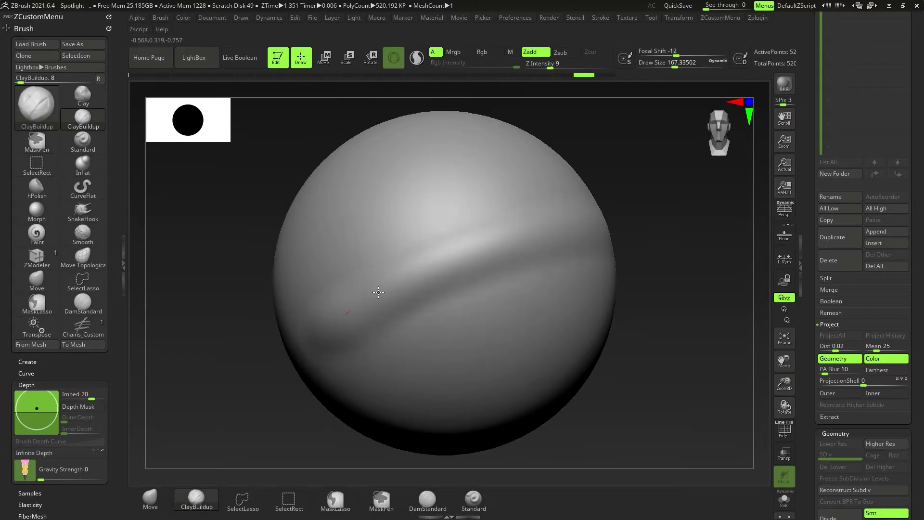
left_click_drag(377, 291, 346, 337)
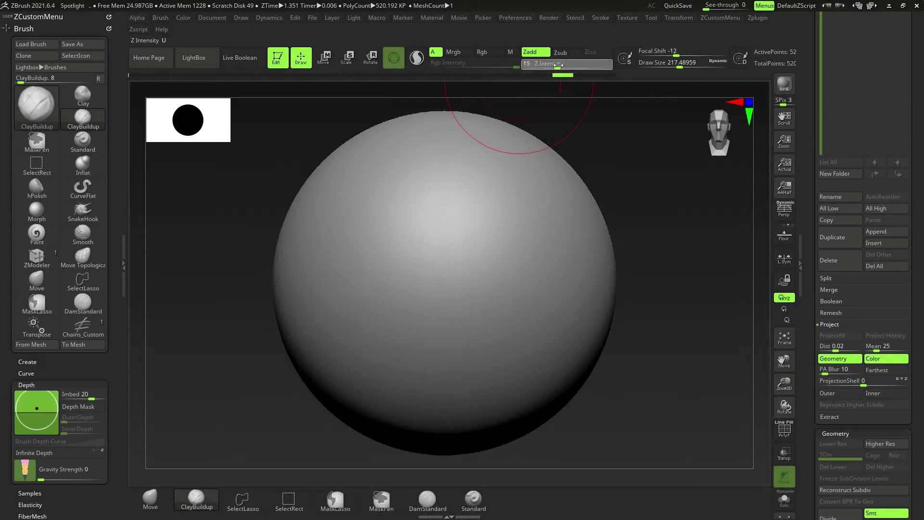
left_click_drag(556, 64, 562, 64)
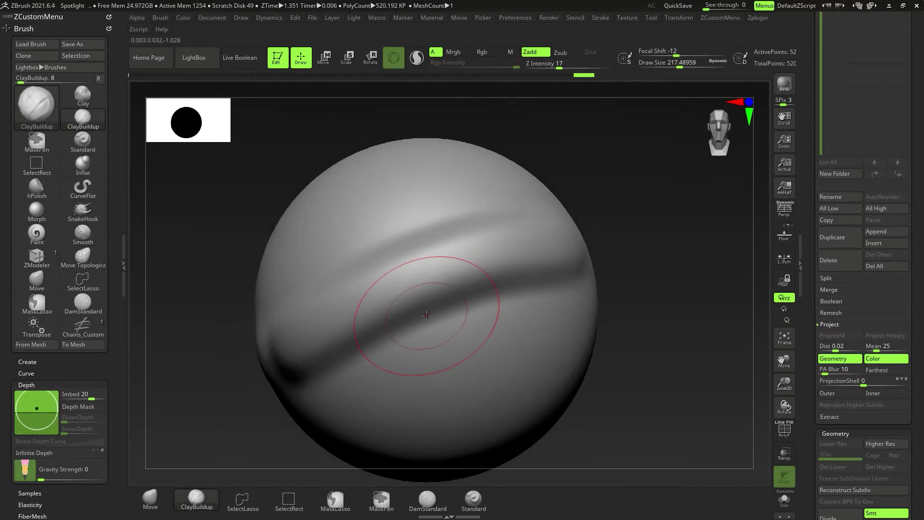
left_click_drag(423, 313, 308, 271, "shift")
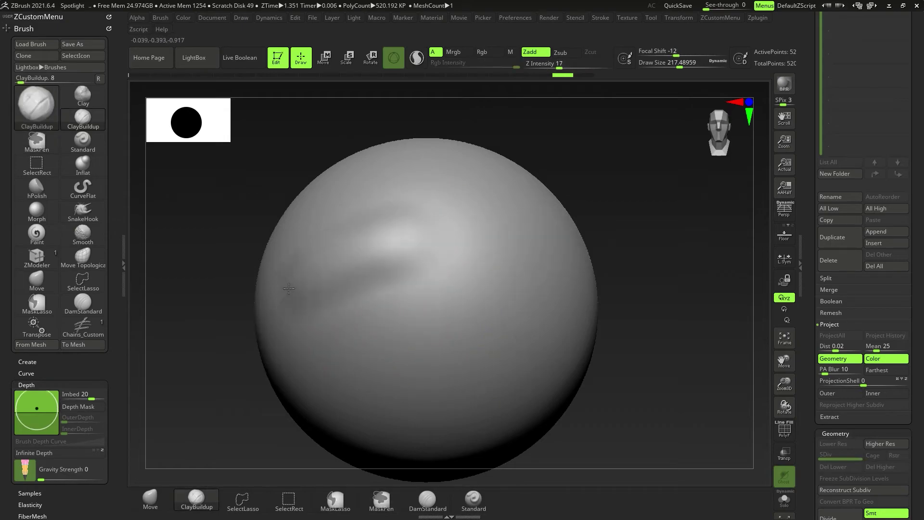
Build up a large soft swirl on the front of the sphere with the softened clay brush.
key("ctrl+shift+z")
key("ctrl+shift+z")
key("ctrl+shift+z")
key("ctrl+shift+z")
key("ctrl+shift+z")
key("ctrl+shift+z")
key("ctrl+shift+z")
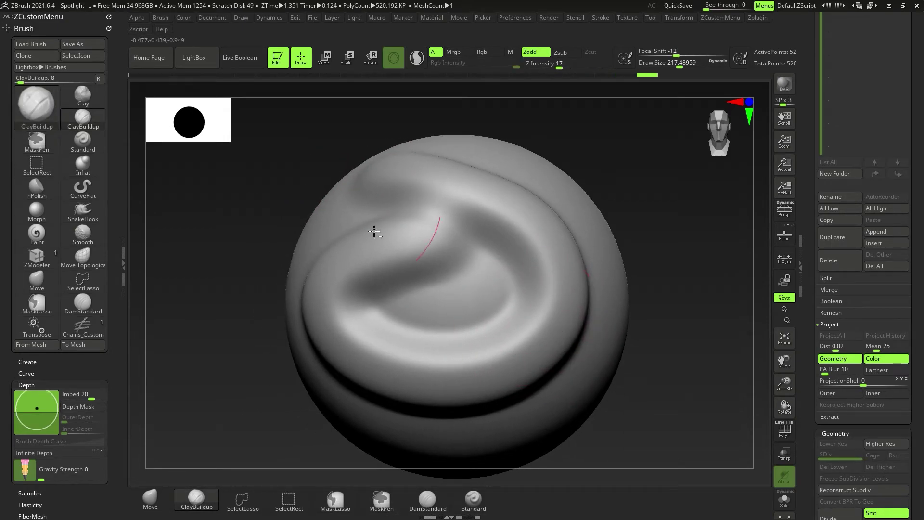
Save the modified brush as ClayBuildupSoft.zbp in the BrushPresets folder.
left_click(79, 45)
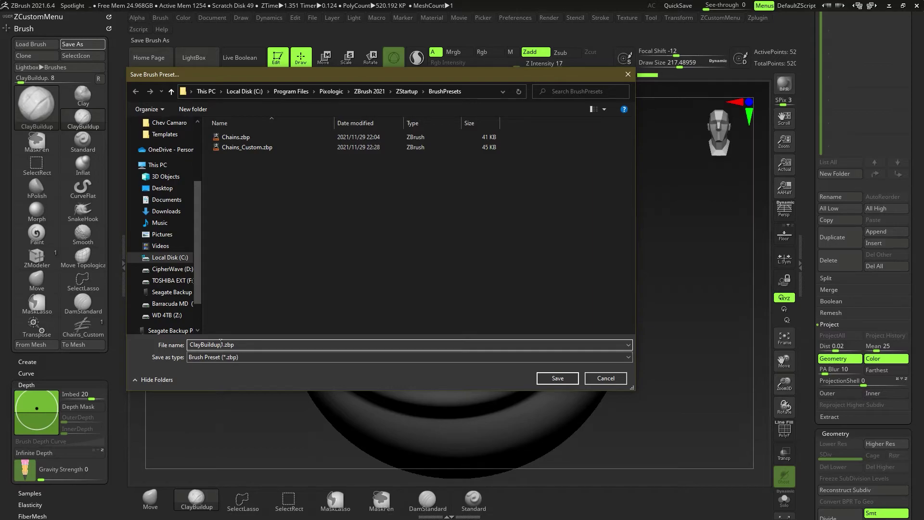
key("Left")
key("Delete")
type("Sof")
key("Return")
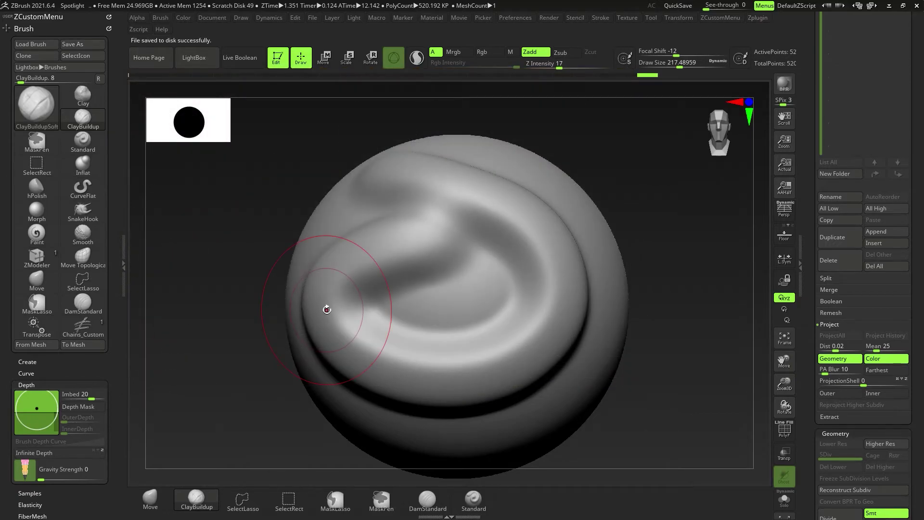
Capture the swirl view as the brush's icon and save it over the existing ClayBuildupSoft.zbp preset.
left_click(86, 56)
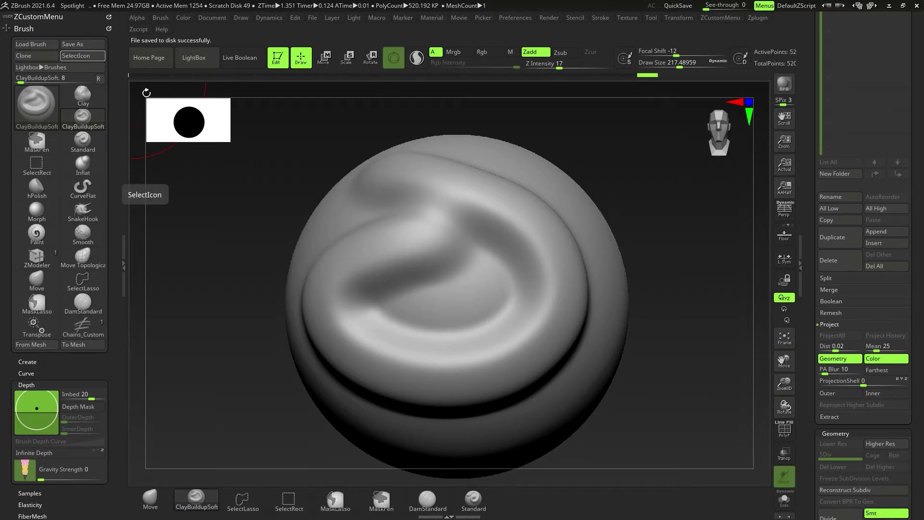
left_click(67, 46)
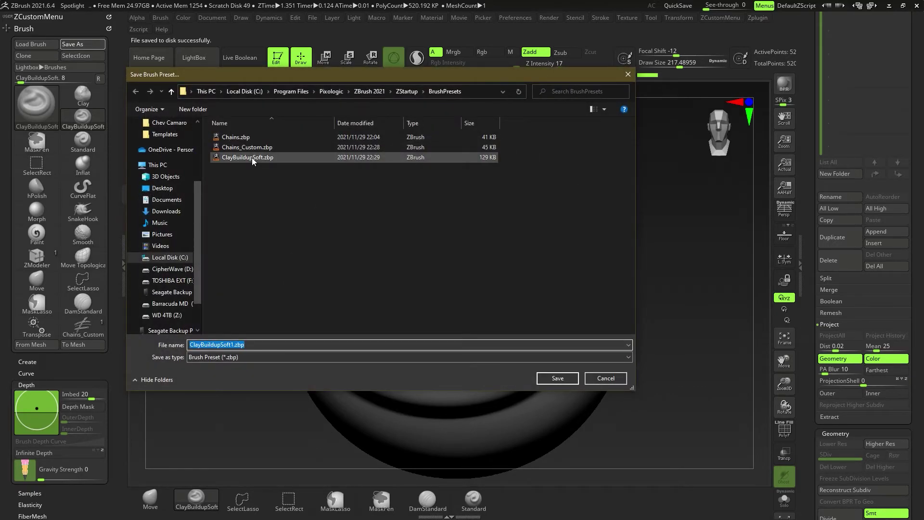
double_click(253, 157)
left_click(478, 261)
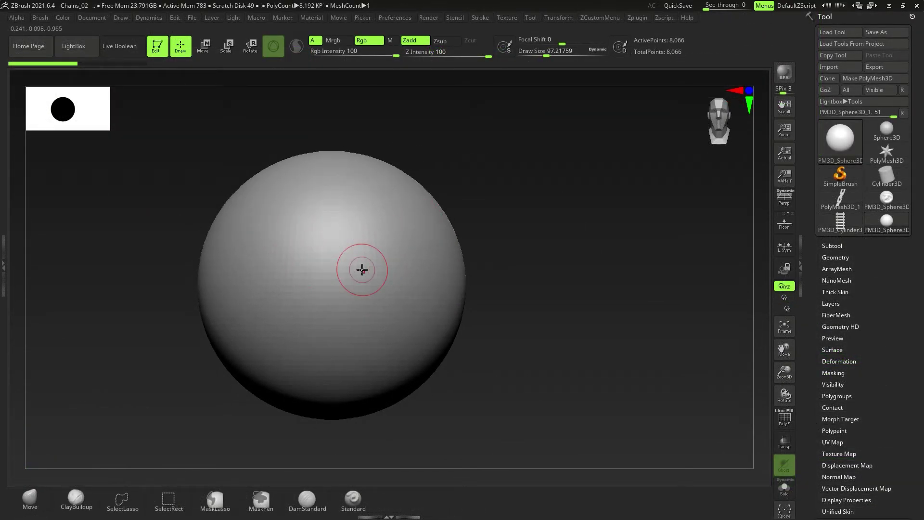
Check the brush library's C section for the custom Chains, Chains_Custom and ClayBuildupSoft presets.
key("b")
key("c")
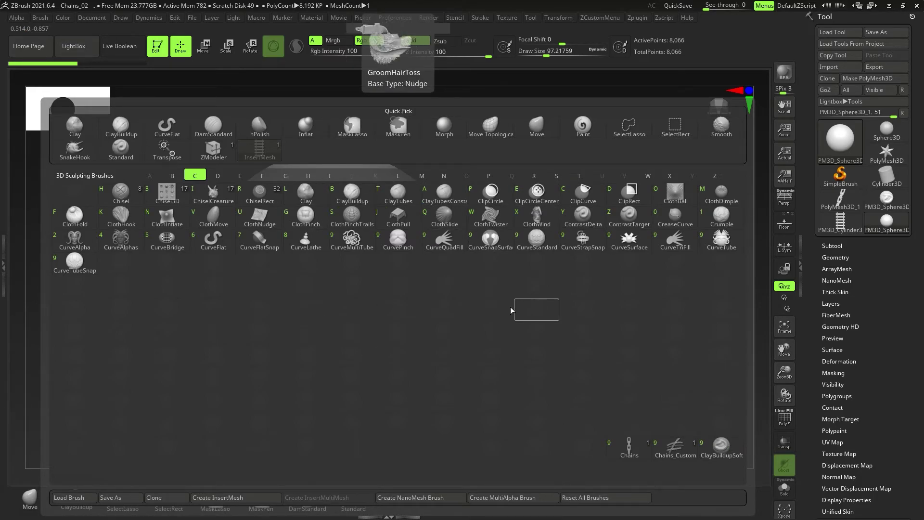
key("b")
mouse_move(324, 272)
right_mouse_down("alt")
mouse_move(334, 284)
mouse_move(427, 283)
right_mouse_up("alt")
Display the railway track mesh framed with polyframe on, and isolate its polygroups in turn to examine its three parts.
left_click(840, 222)
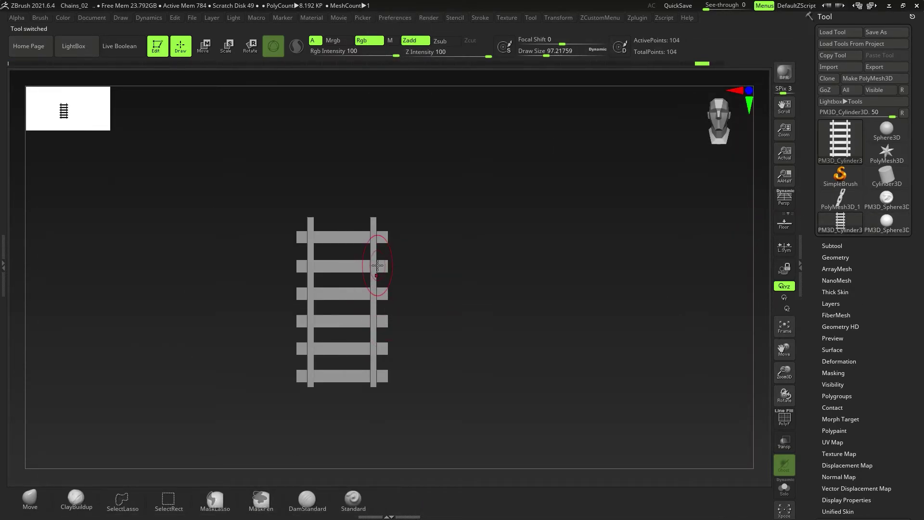
key("shift+f")
key("f")
key("ctrl+shift")
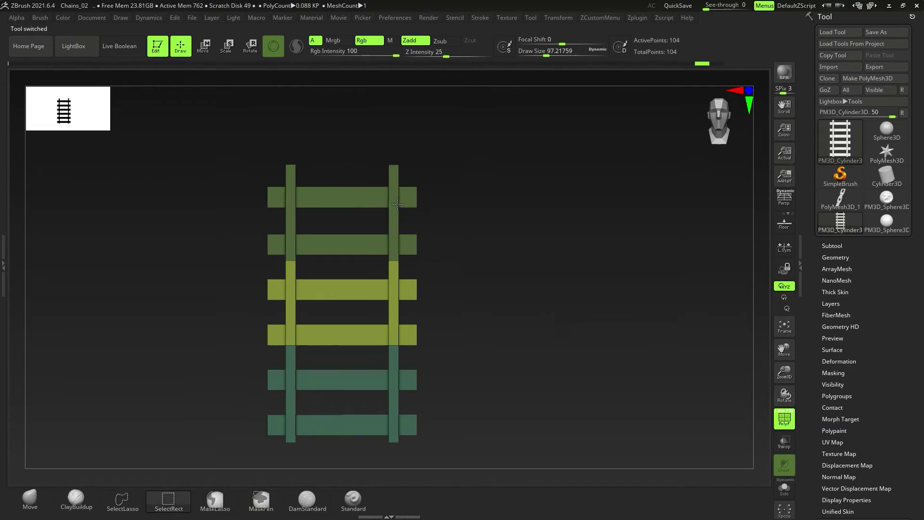
left_click(411, 288, "ctrl+shift")
left_click(423, 366, "ctrl+shift")
left_click(409, 380, "ctrl+shift")
left_click(520, 342, "ctrl+shift")
Switch back to the PM3D_Sphere3D_1 polymesh sphere and turn off the polyframe display.
left_click(887, 129)
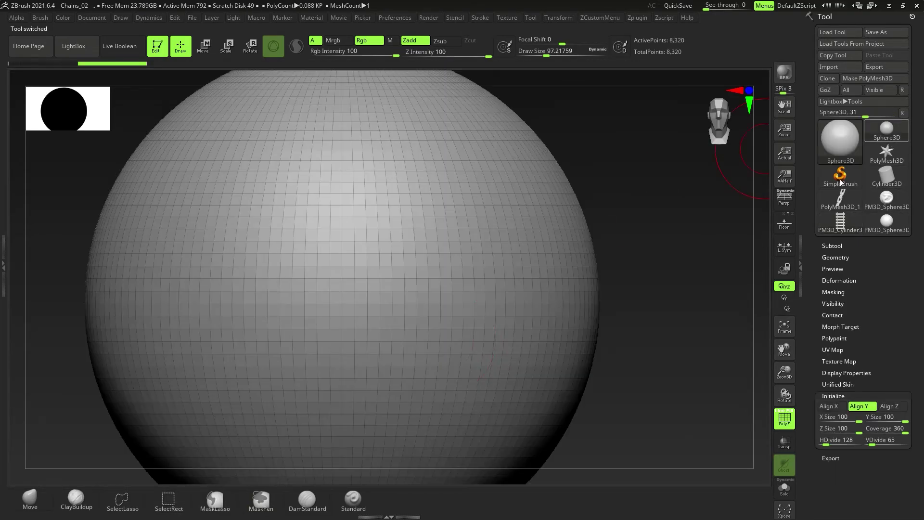
left_click(889, 228)
right_click_drag(420, 272, 381, 289, "ctrl")
key("shift+f")
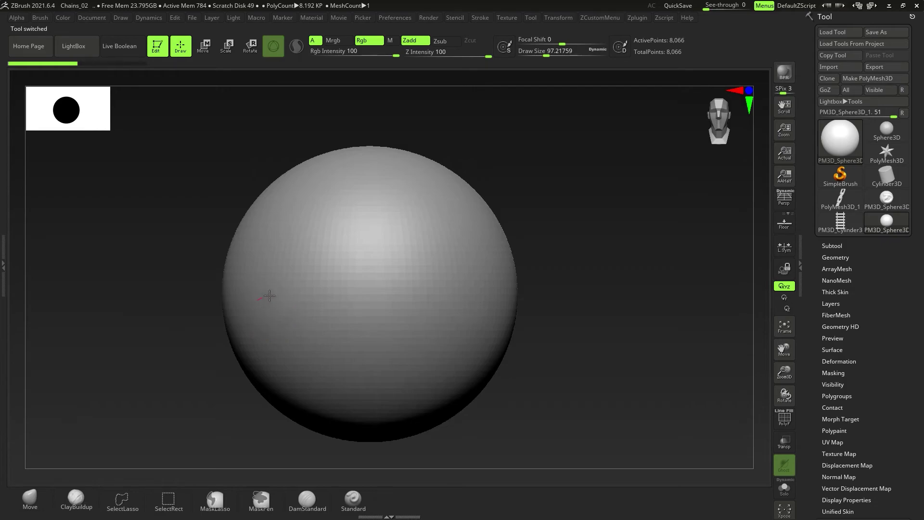
Draw a railway track curve across the middle of the sphere and inspect the joints between its segments.
left_click_drag(524, 268, 525, 268)
mouse_move(360, 278)
right_mouse_down("ctrl")
mouse_move(353, 328)
mouse_move(352, 303)
right_mouse_up("ctrl")
right_click_drag(351, 303, 353, 277)
right_click_drag(353, 277, 345, 309, "ctrl")
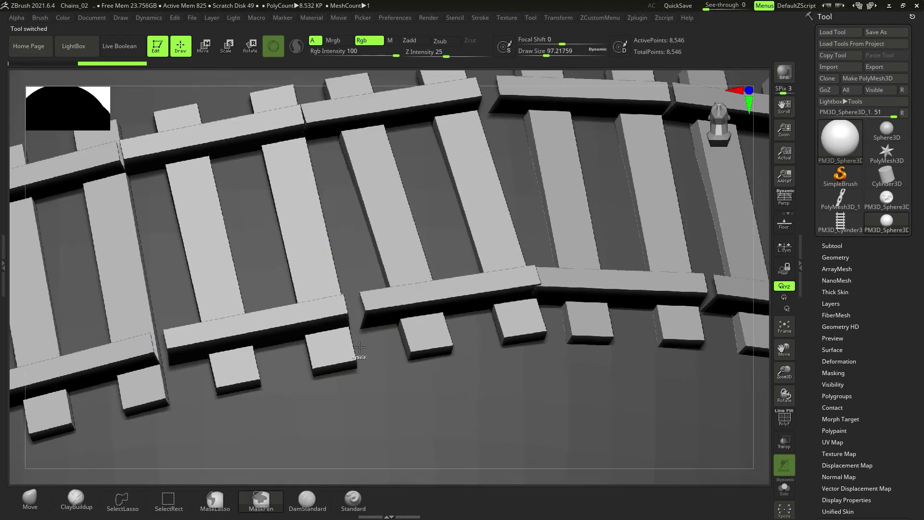
right_click_drag(399, 297, 399, 277, "ctrl")
right_click_drag(398, 277, 379, 329)
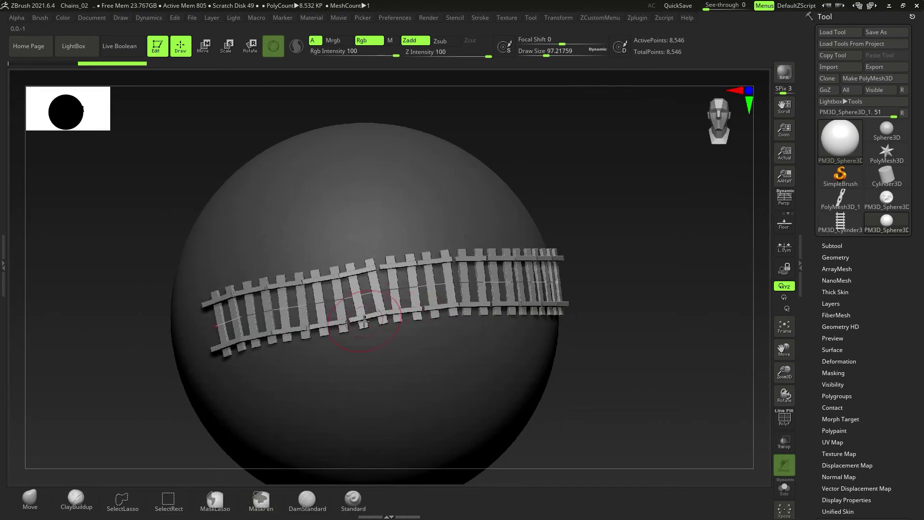
Enable Weld Points alongside Tri Parts in the track InsertMesh brush's modifiers.
left_click(3, 255)
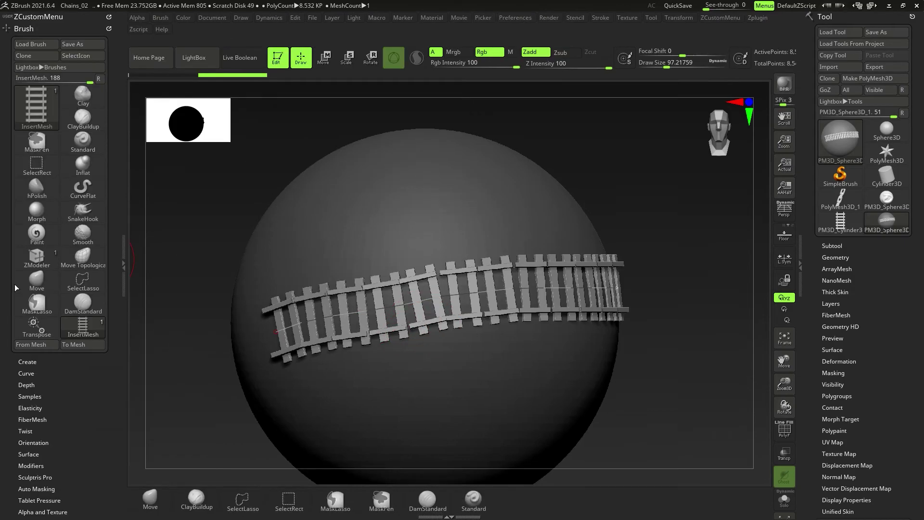
left_click(35, 29)
left_click(32, 26)
scroll(76, 219, "down", 5)
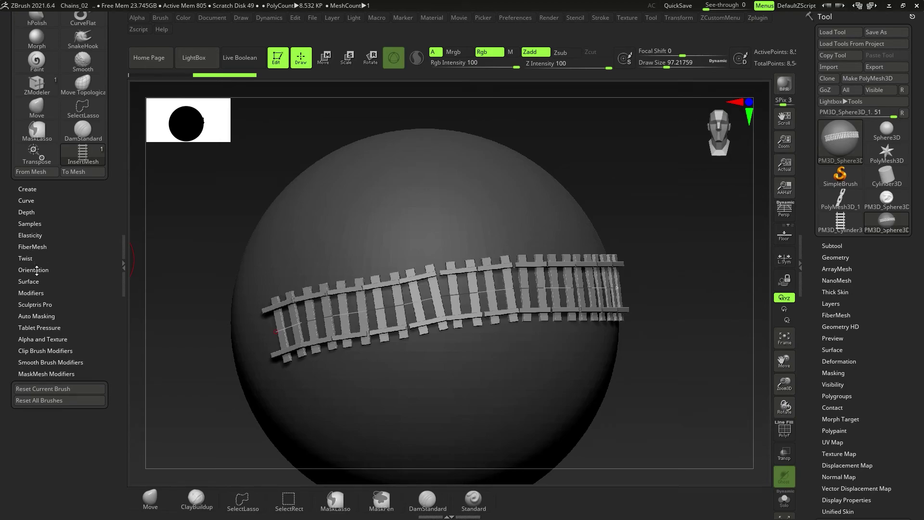
left_click(34, 292)
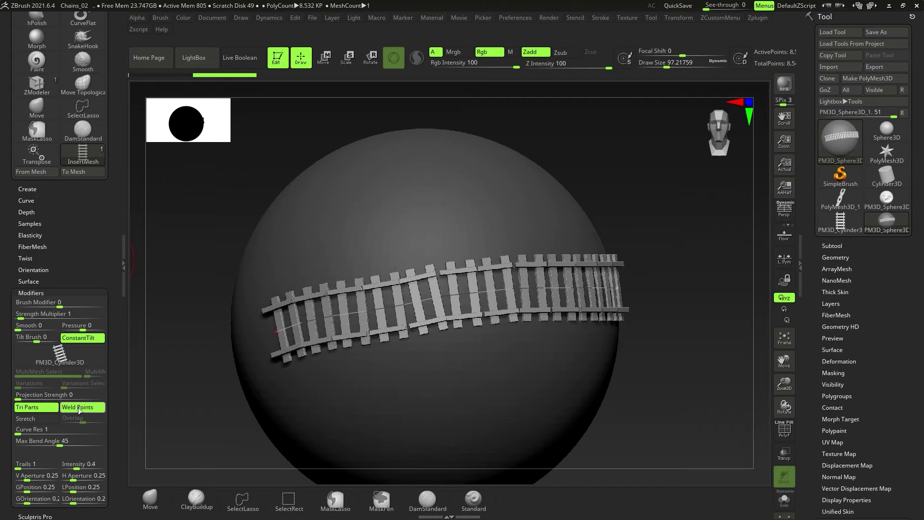
mouse_move(340, 352)
right_mouse_down()
mouse_move(340, 267)
mouse_move(343, 334)
right_mouse_up()
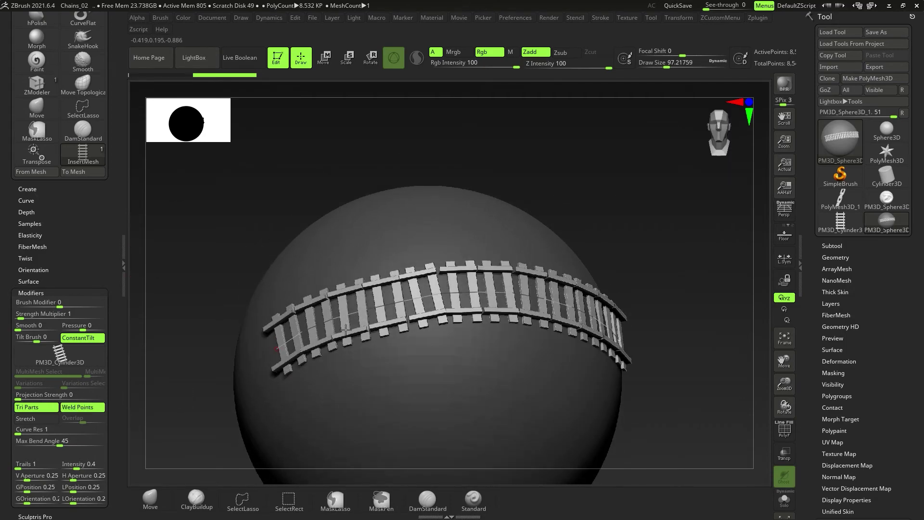
Undo the first track and draw a straight one horizontally across the middle of the sphere.
key("ctrl+z")
right_click_drag(435, 296, 390, 316, "alt")
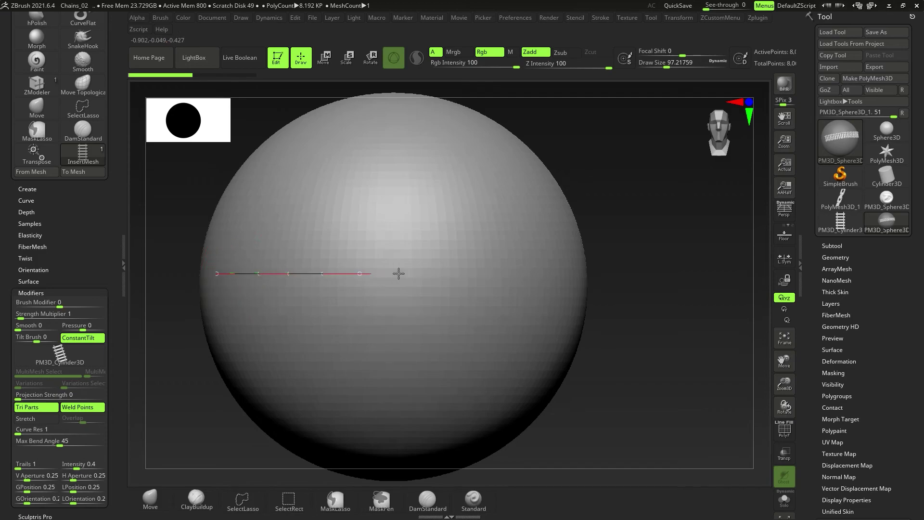
left_click_drag(580, 270, 582, 271)
mouse_move(439, 335)
right_mouse_down()
mouse_move(398, 290)
mouse_move(401, 333)
mouse_move(389, 269)
right_mouse_up()
right_click_drag(420, 311, 387, 341, "ctrl")
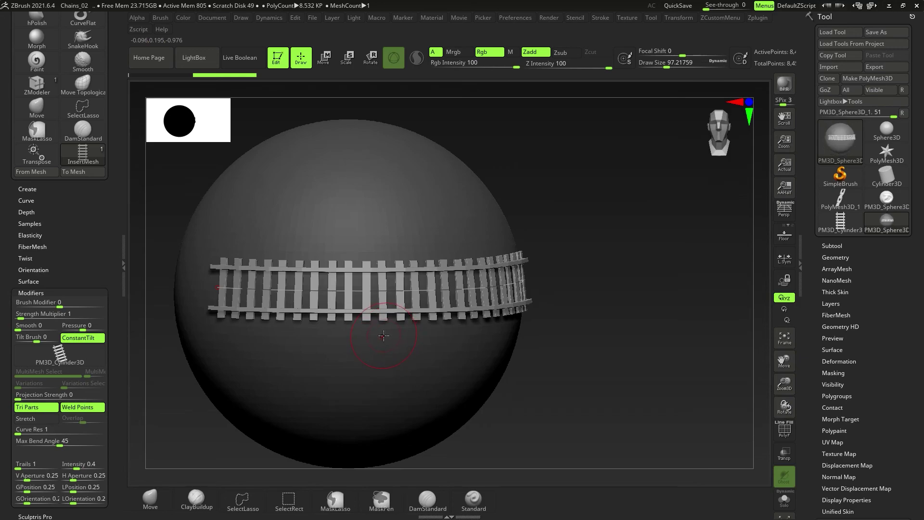